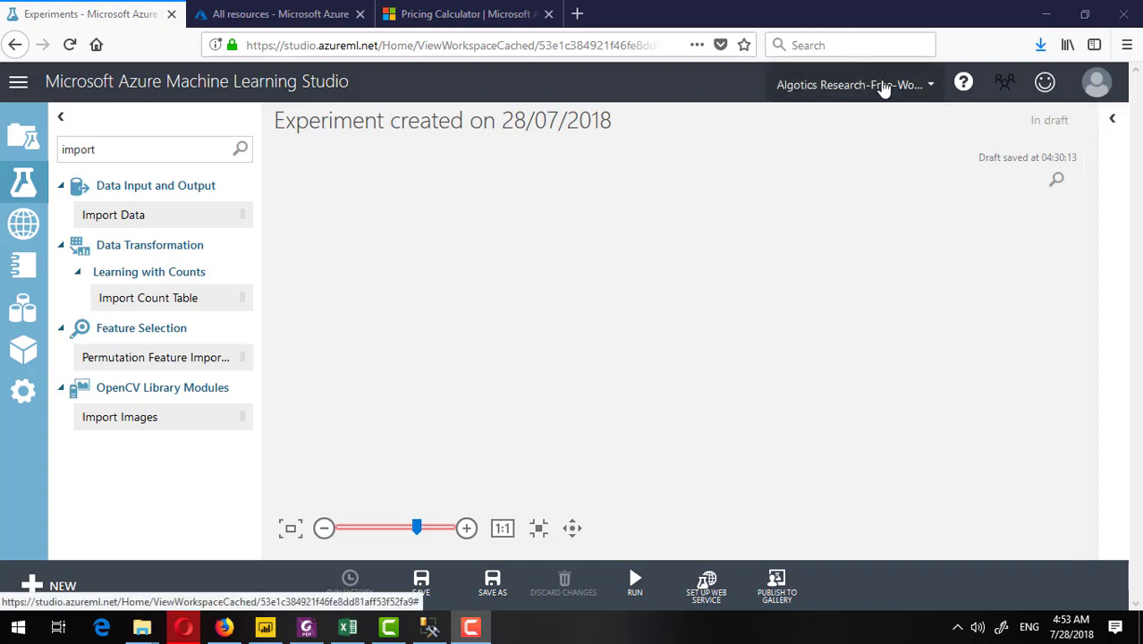
- Check the current workspace selection and add an Import Data module to the experiment canvas
{"action": "left_click", "coordinate": [928, 85]}
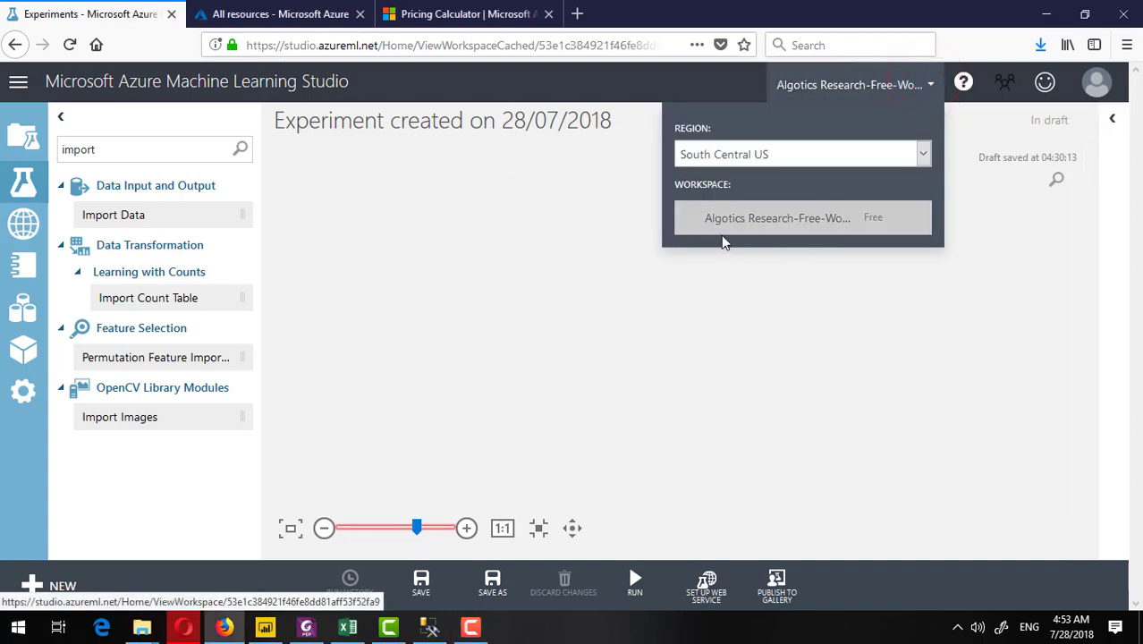
{"action": "left_click", "coordinate": [575, 237]}
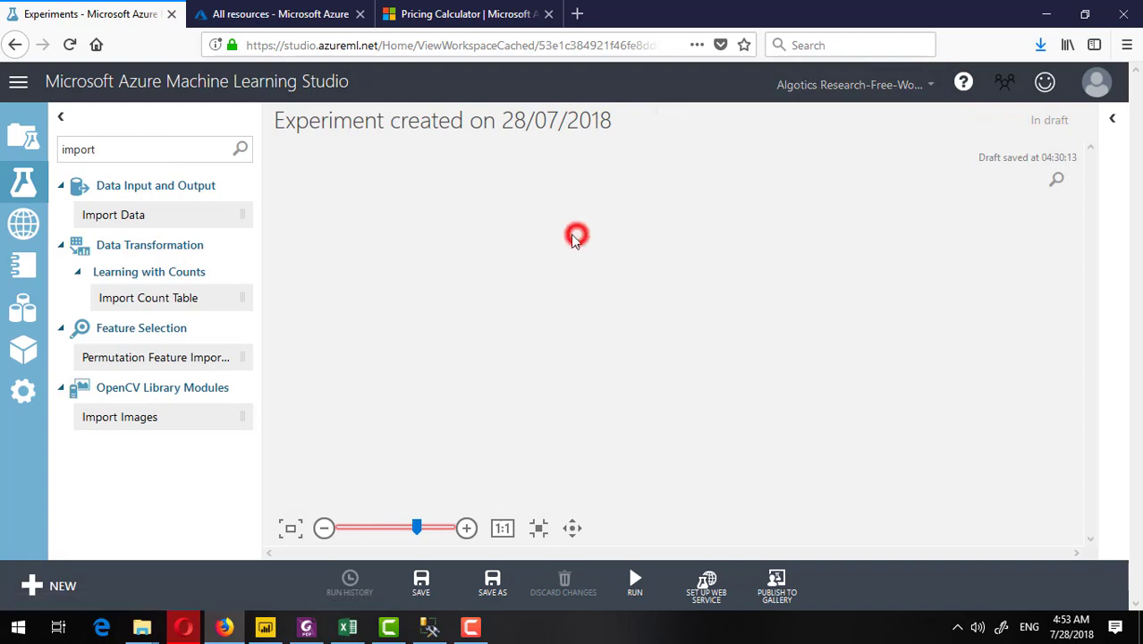
{"action": "left_click_drag", "start_coordinate": [121, 217], "coordinate": [577, 225]}
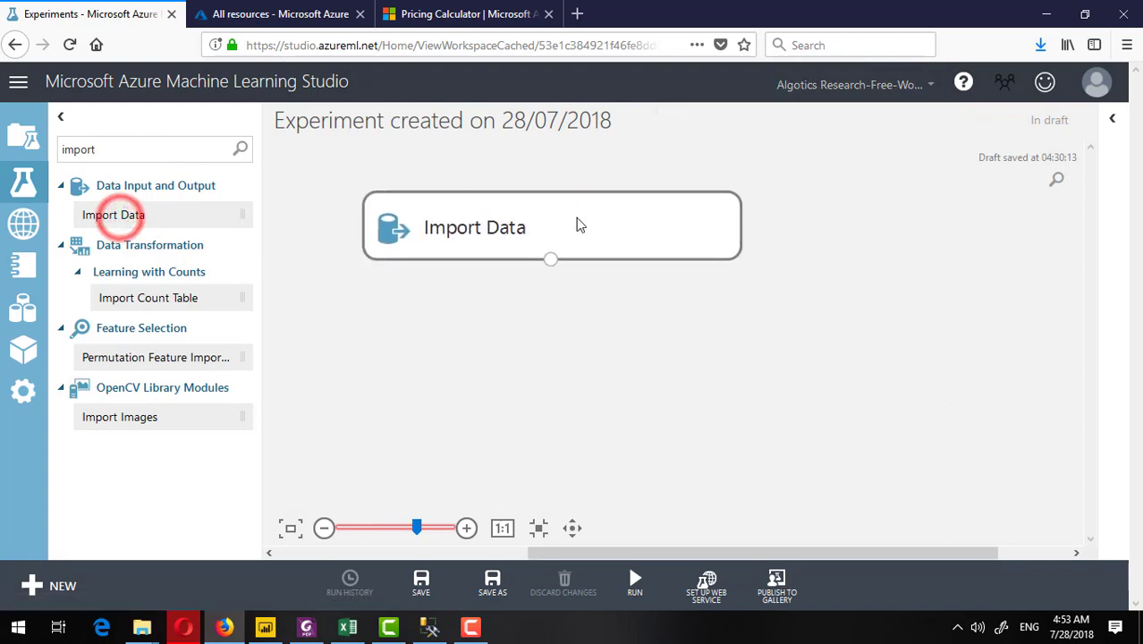
{"action": "left_click", "coordinate": [619, 211]}
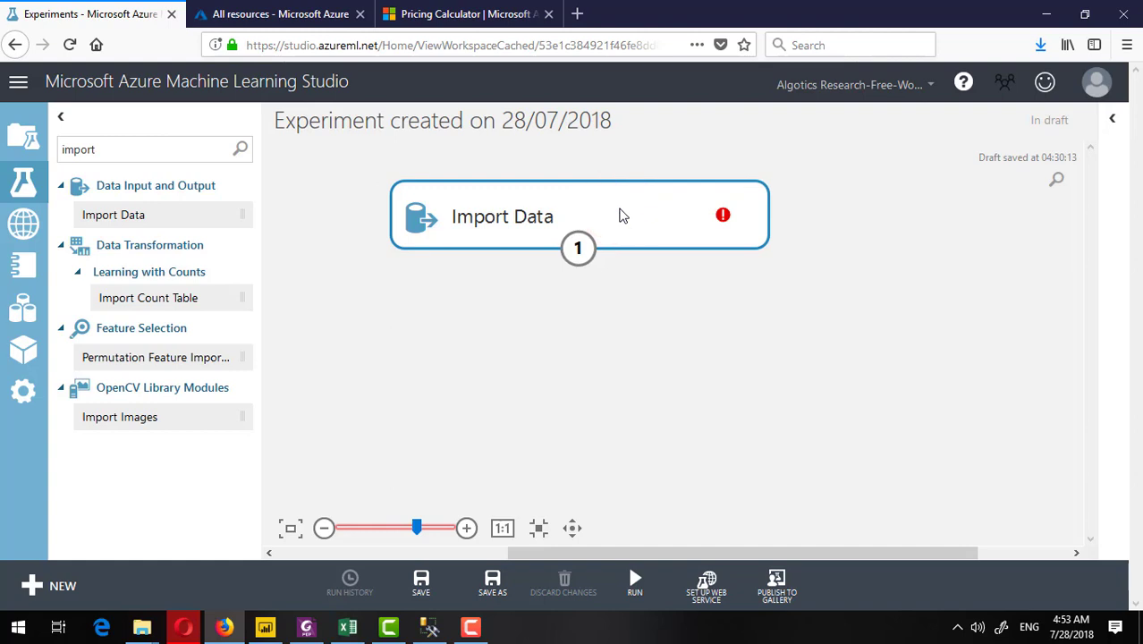
{"action": "left_click", "coordinate": [324, 527]}
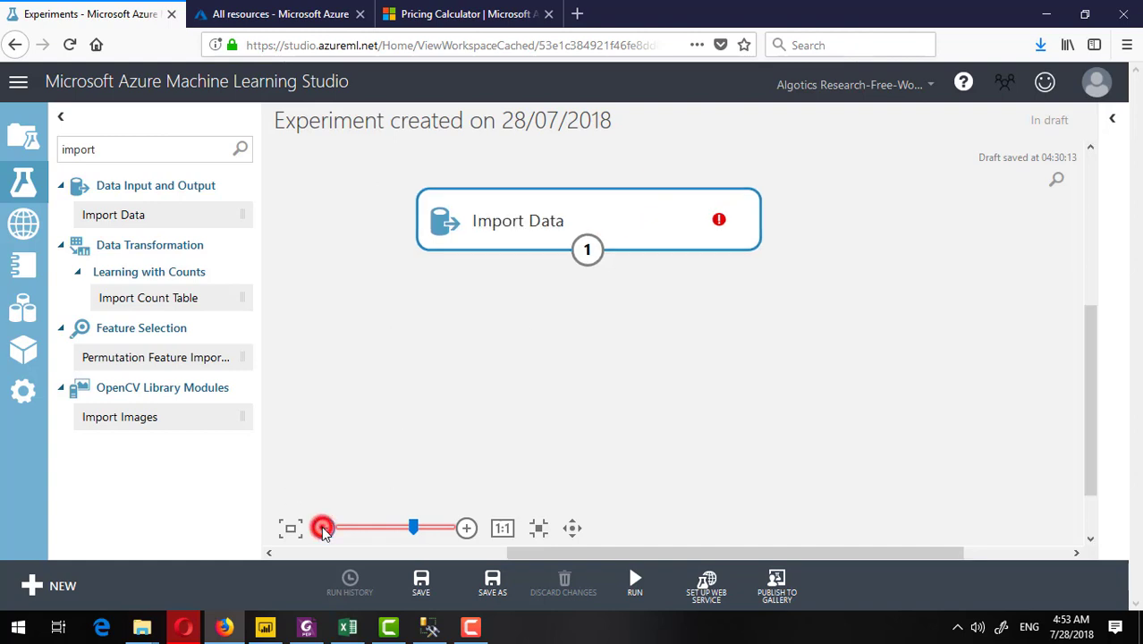
- Set the Import Data module's data source to On-Premises SQL Database (Preview Feature)
{"action": "left_click", "coordinate": [1111, 118]}
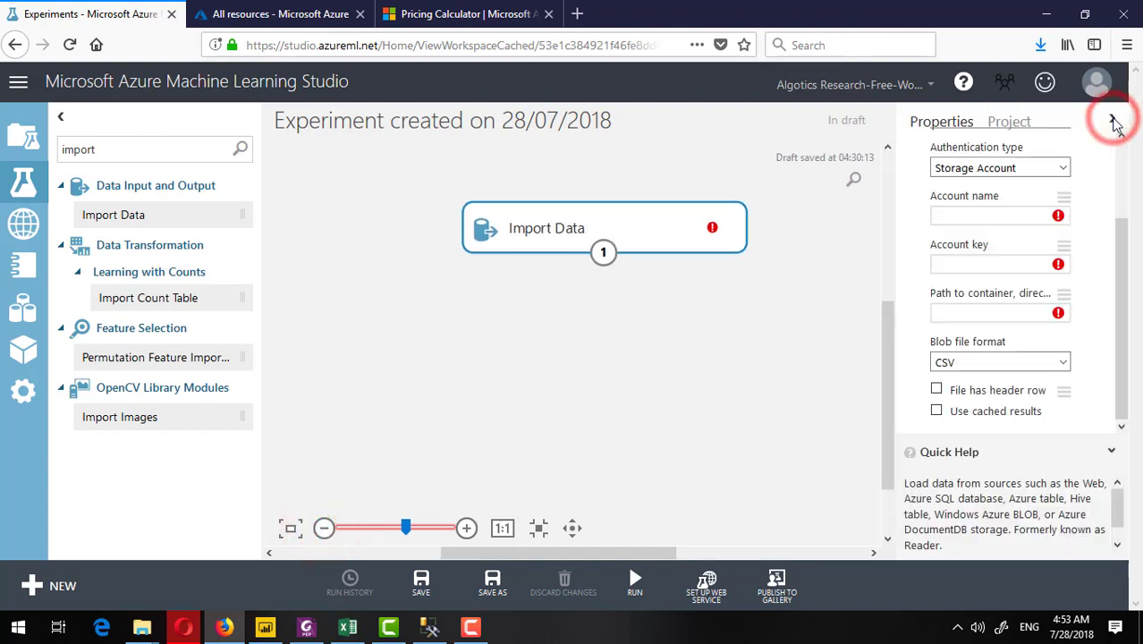
{"action": "scroll", "coordinate": [995, 252], "scroll_direction": "up", "scroll_amount": 3}
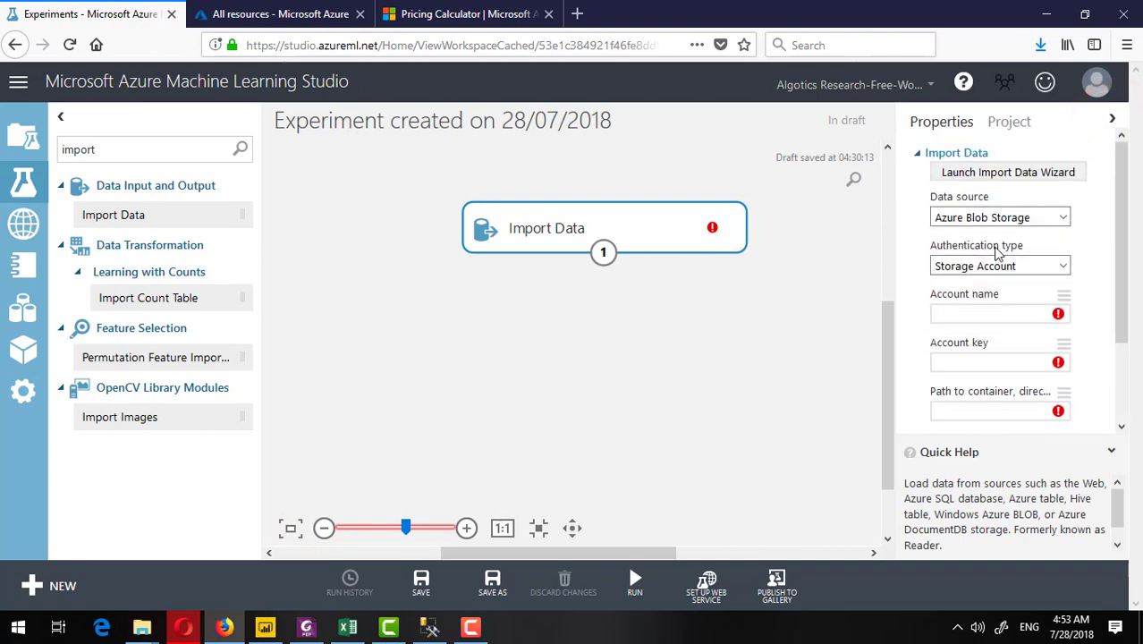
{"action": "left_click", "coordinate": [1043, 223]}
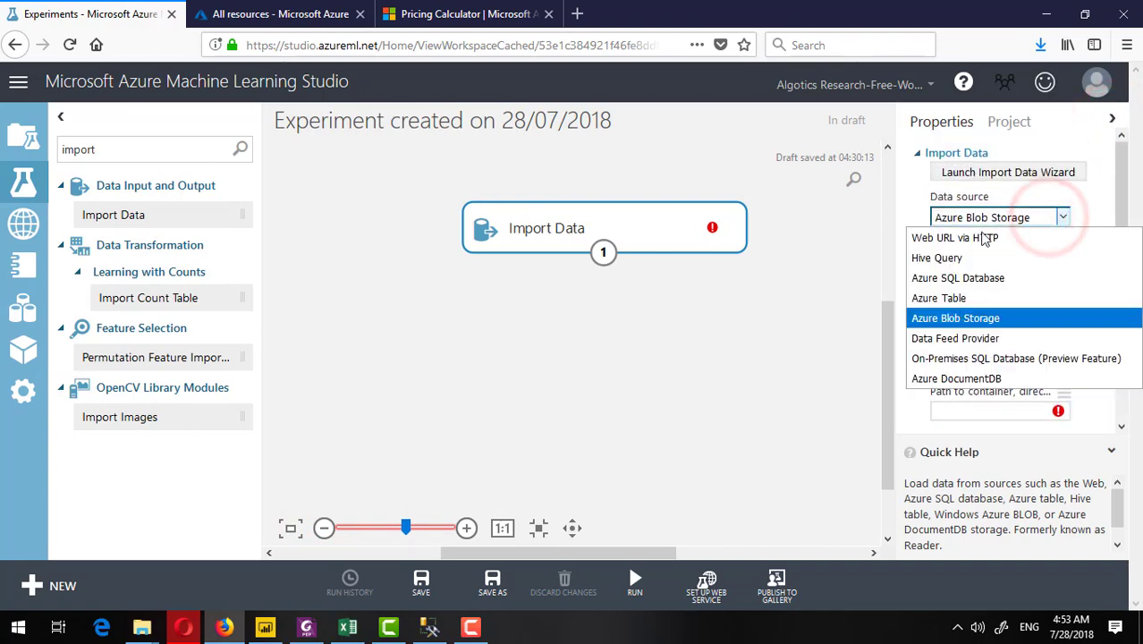
{"action": "left_click", "coordinate": [955, 359]}
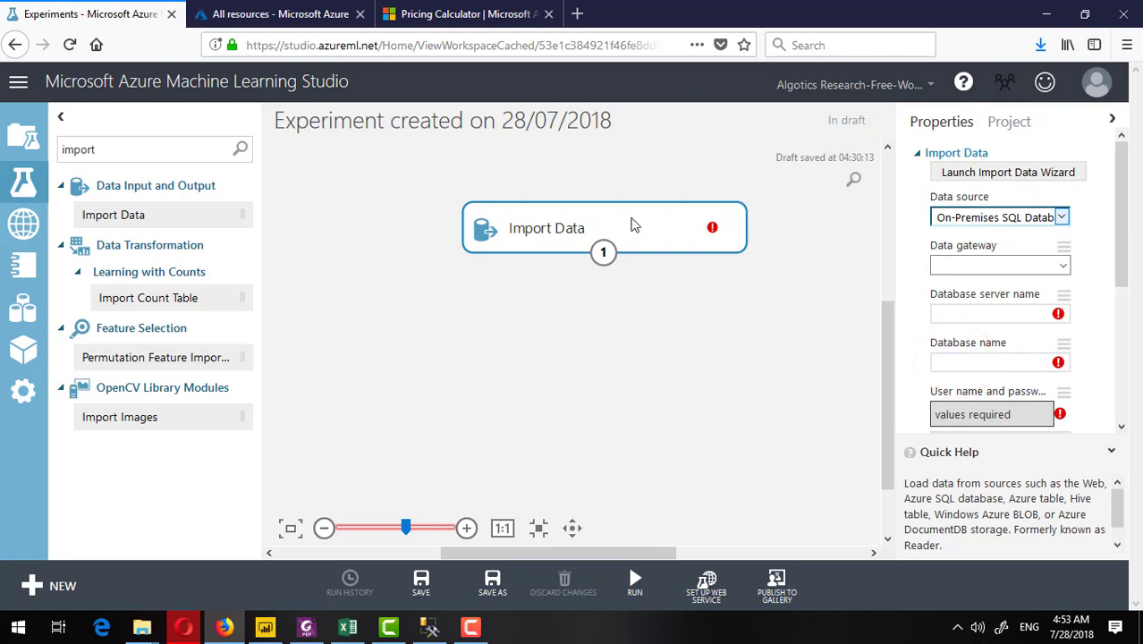
{"action": "left_click", "coordinate": [630, 218]}
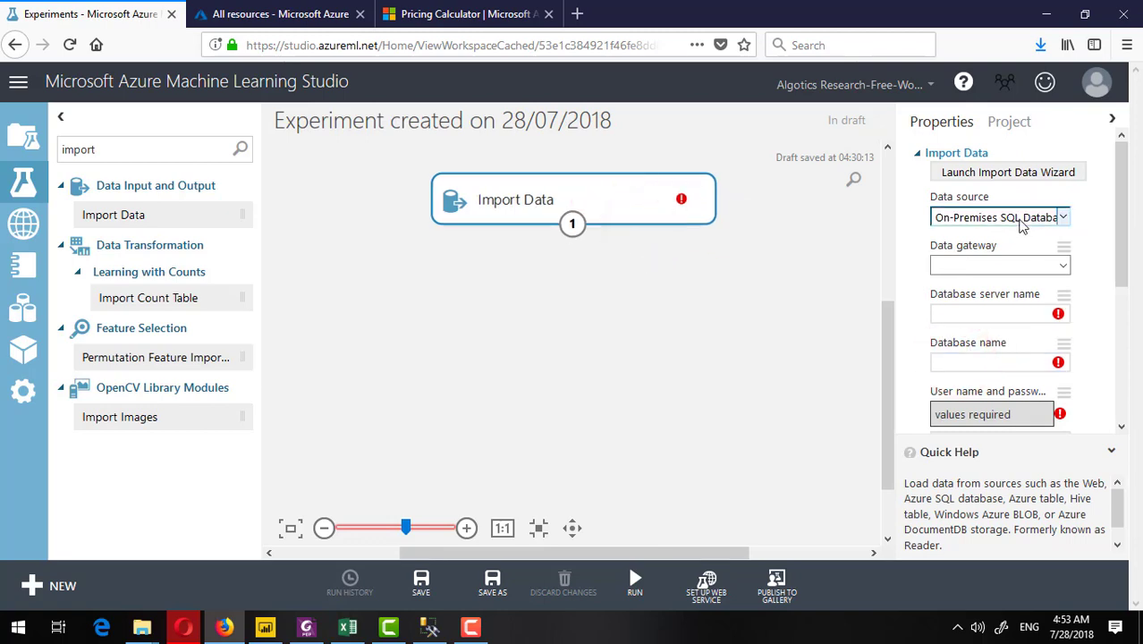
{"action": "left_click", "coordinate": [1026, 224]}
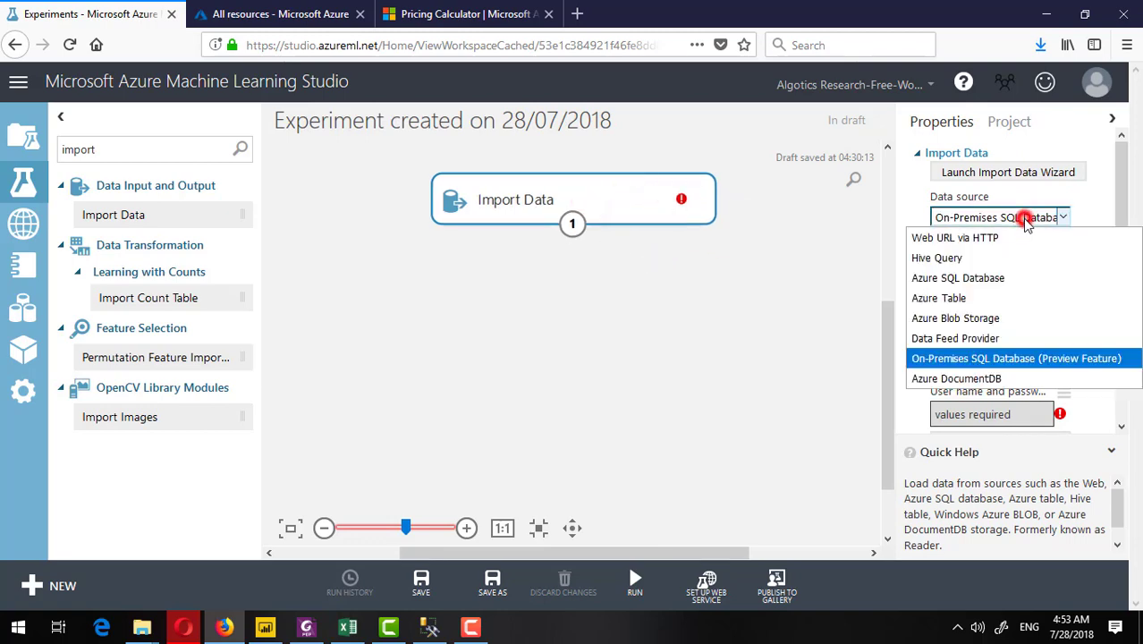
{"action": "left_click", "coordinate": [1000, 358]}
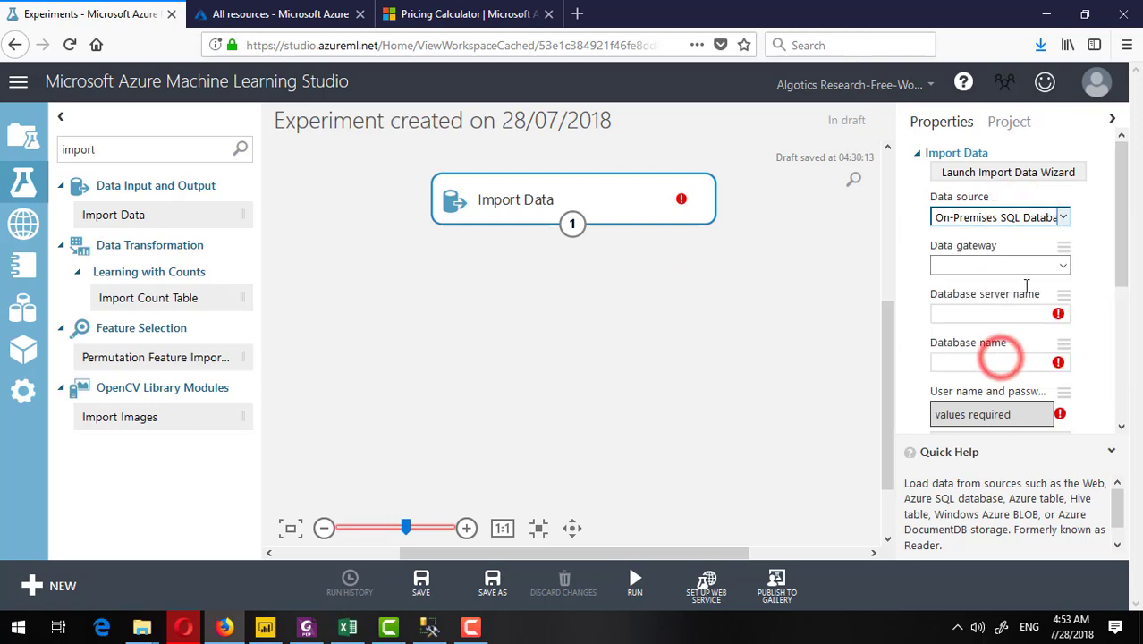
- Try to add a new data gateway for the Import Data module
{"action": "left_click", "coordinate": [1059, 264]}
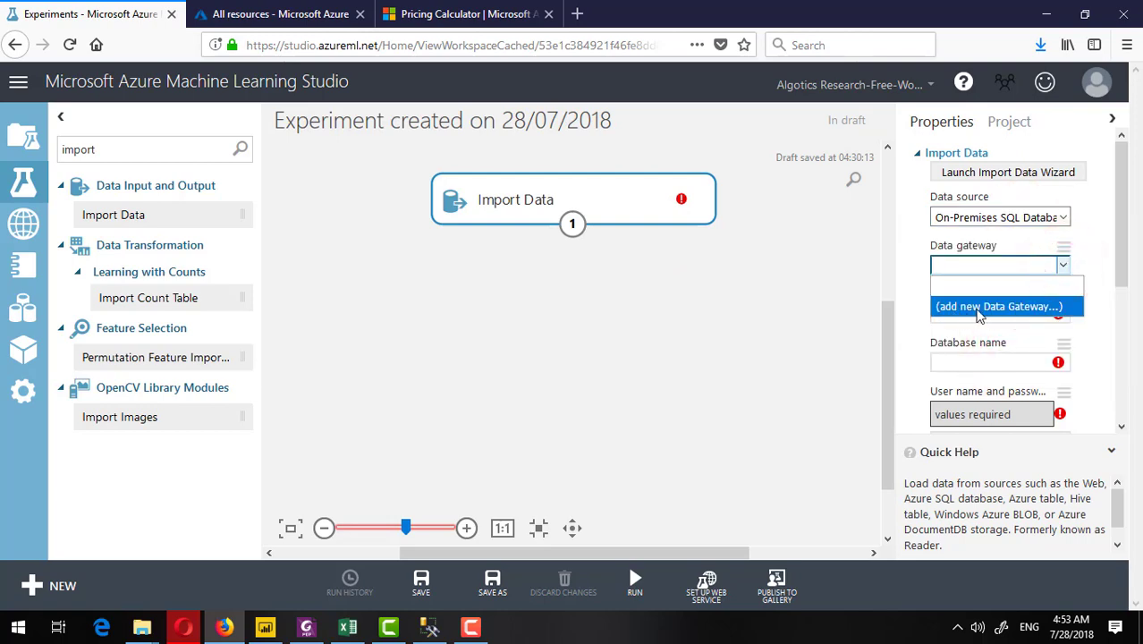
{"action": "left_click", "coordinate": [980, 308]}
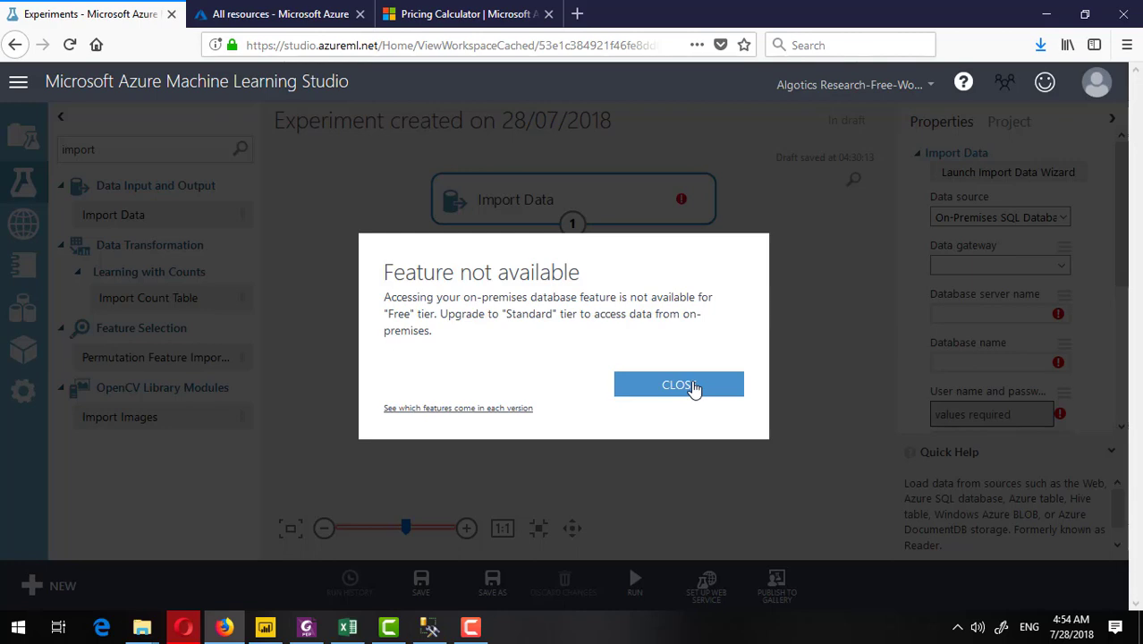
{"action": "left_click", "coordinate": [692, 391]}
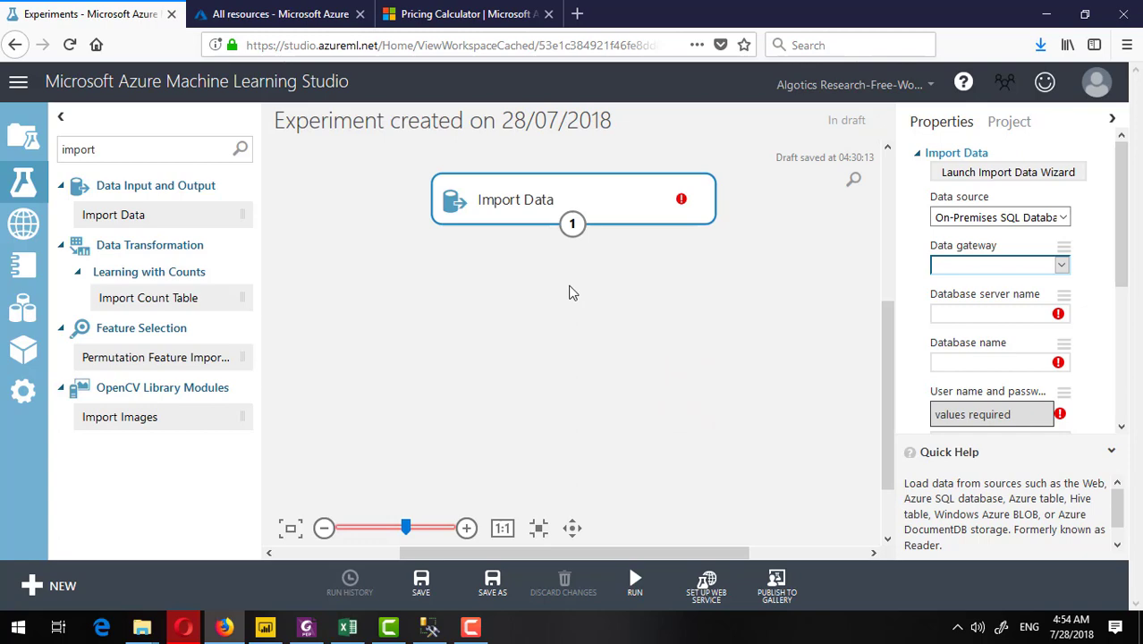
- Switch to the Azure portal, search the marketplace for machine learning and start creating a Machine Learning Studio Workspace
{"action": "left_click", "coordinate": [255, 15]}
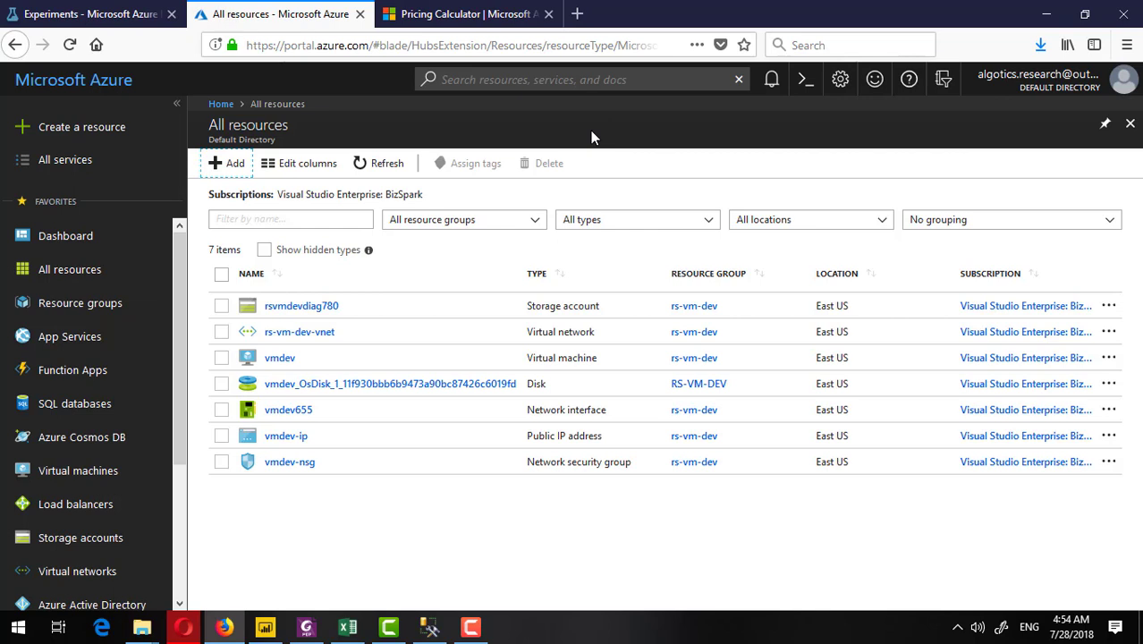
{"action": "left_click", "coordinate": [220, 166]}
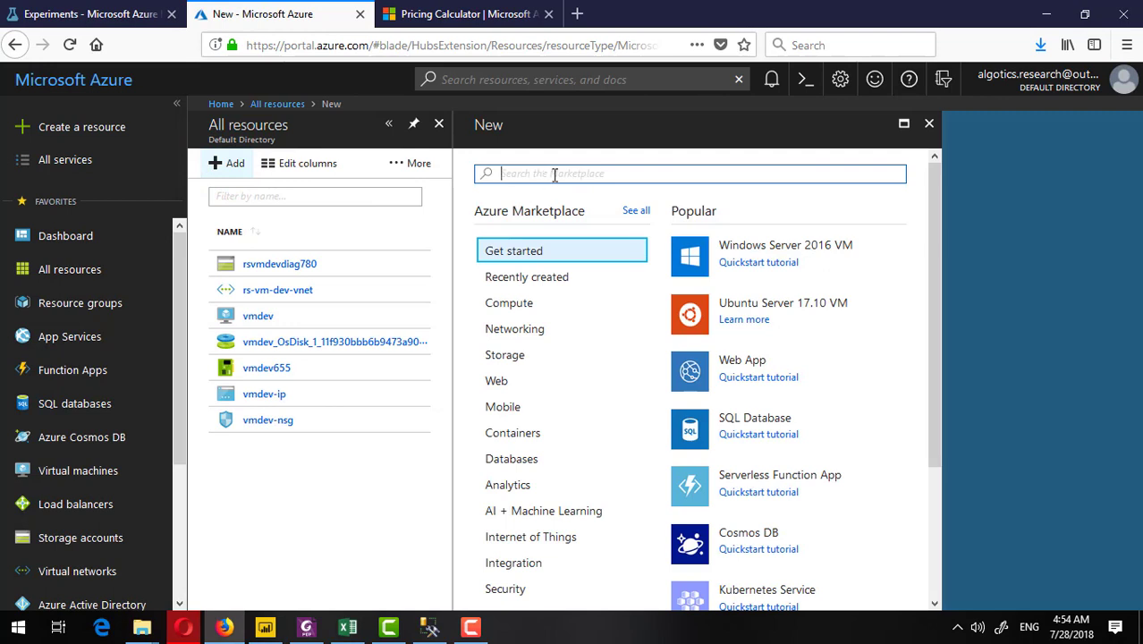
{"action": "type", "text": "machine learning"}
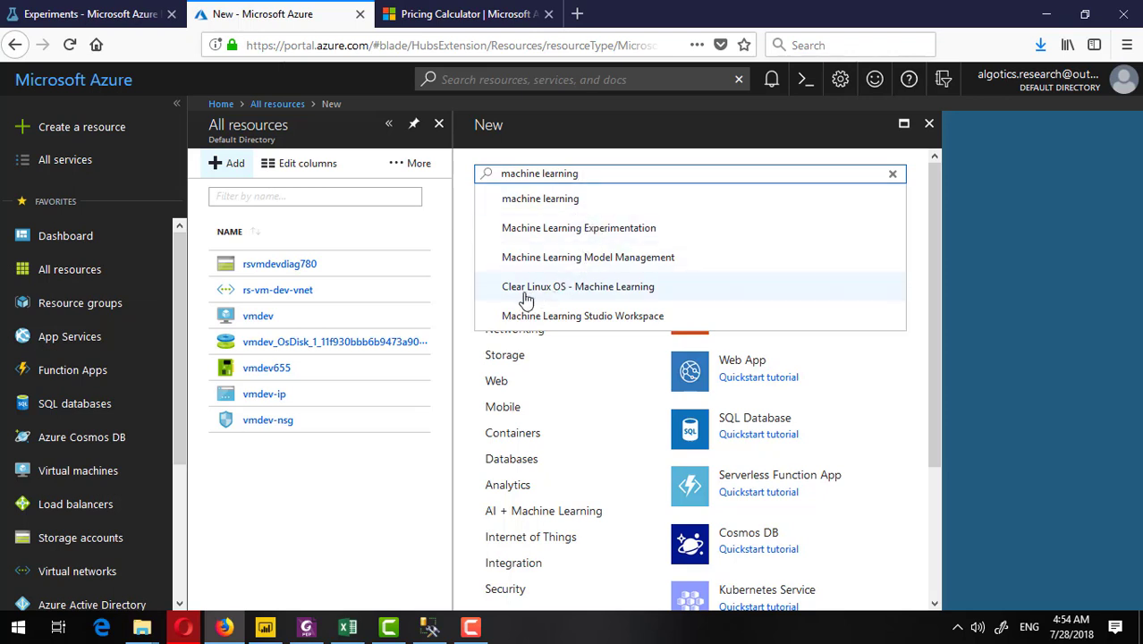
{"action": "left_click", "coordinate": [650, 318]}
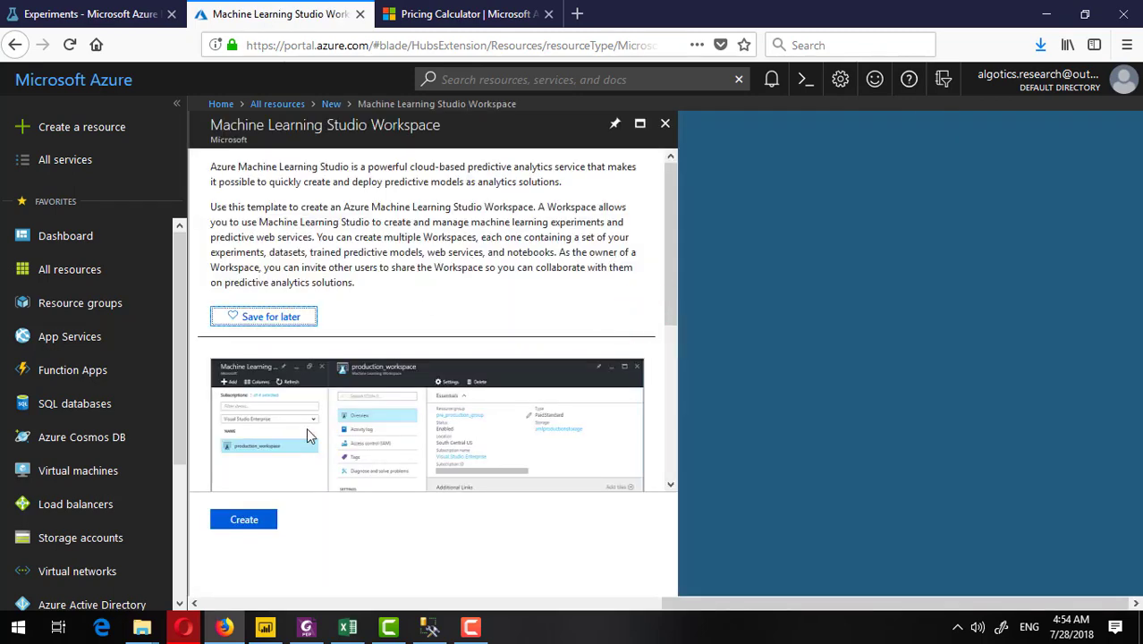
{"action": "left_click", "coordinate": [243, 520]}
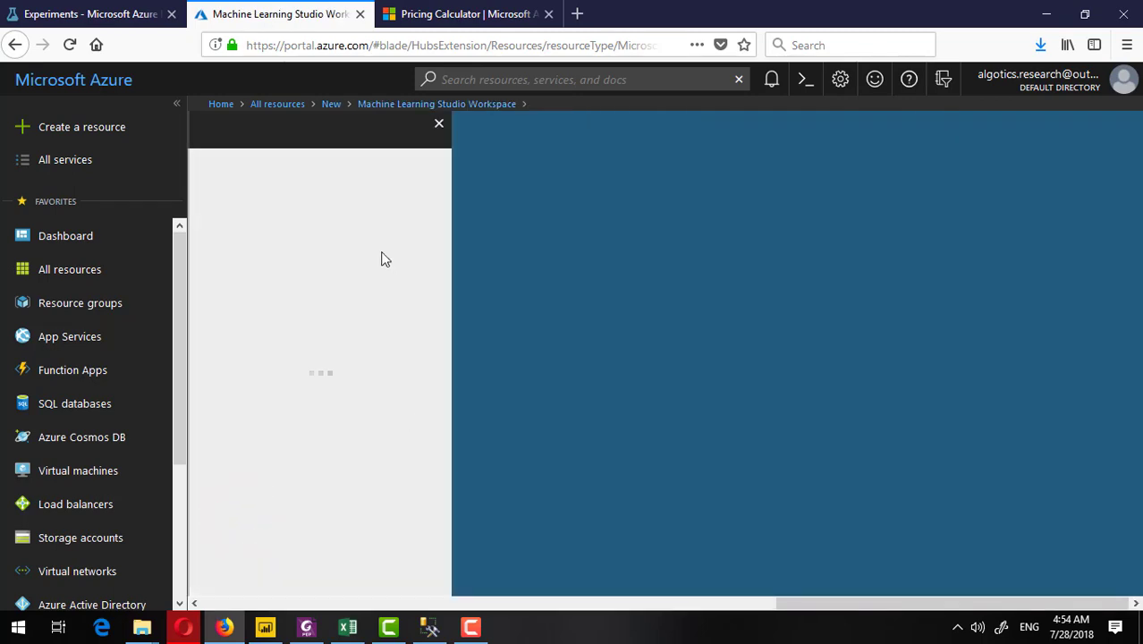
- Name the new Machine Learning Studio workspace algotics
{"action": "left_click", "coordinate": [297, 186]}
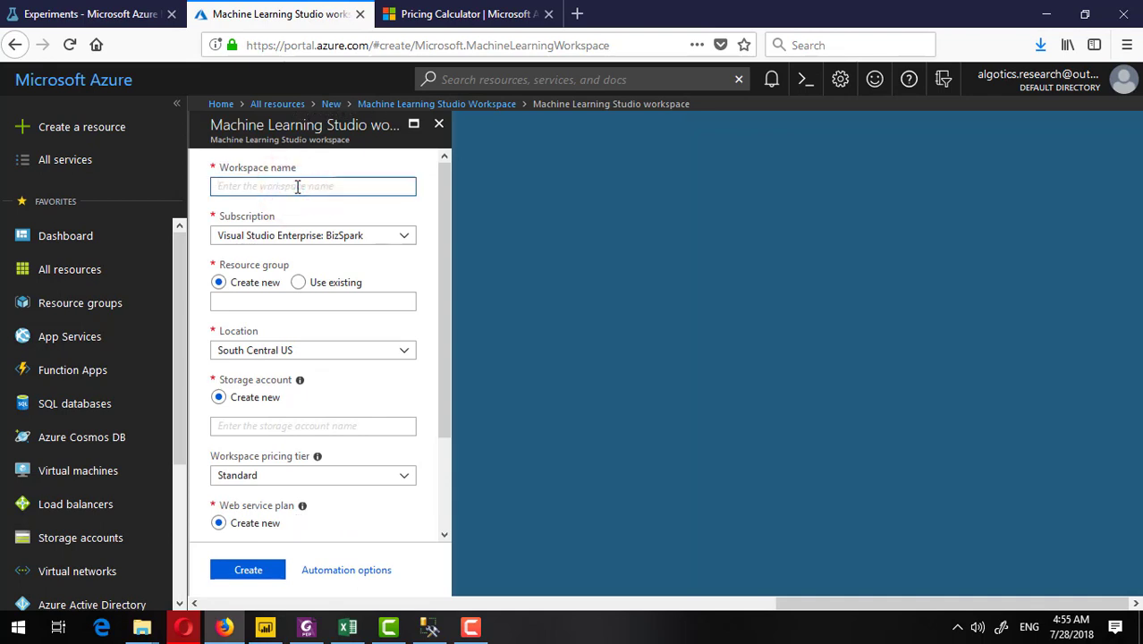
{"action": "type", "text": "ma"}
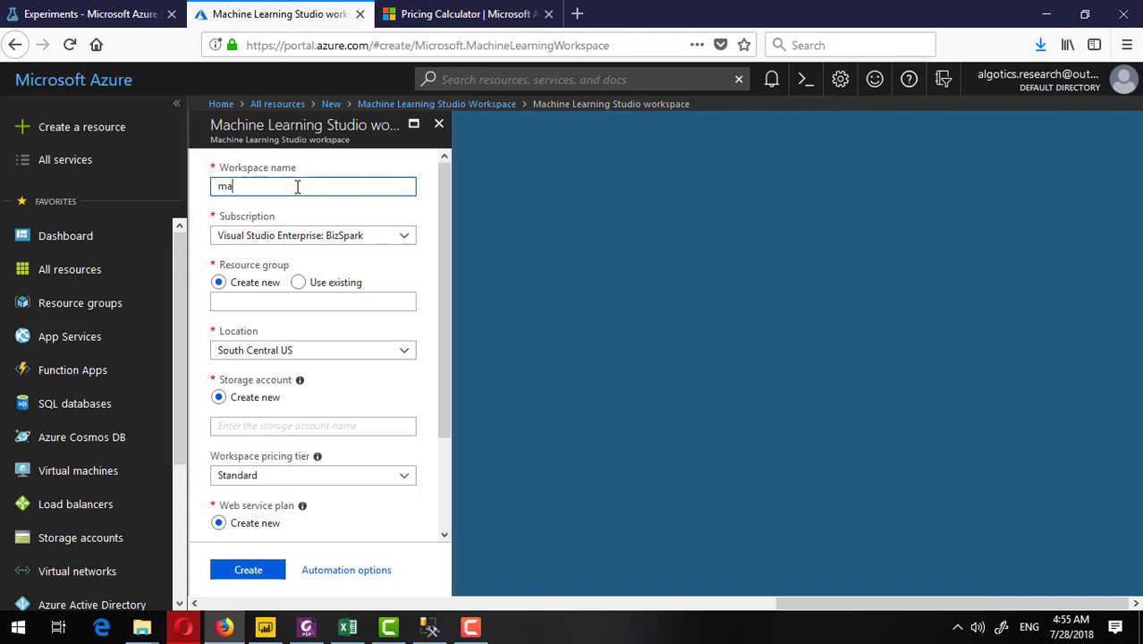
{"action": "type", "text": "chin"}
{"action": "key", "text": "BackSpace"}
{"action": "key", "text": "BackSpace"}
{"action": "key", "text": "BackSpace"}
{"action": "key", "text": "BackSpace"}
{"action": "key", "text": "BackSpace"}
{"action": "type", "text": "algot"}
- Create a new resource group named machine-learning for the workspace
{"action": "left_click", "coordinate": [273, 302]}
{"action": "type", "text": "machin"}
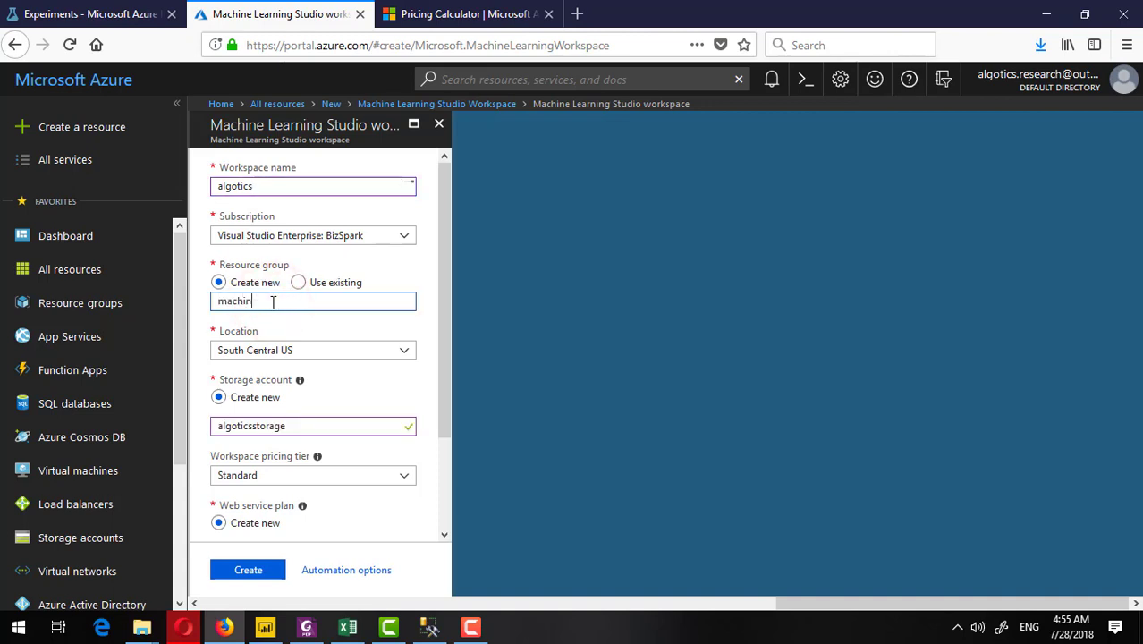
{"action": "type", "text": "e-learning"}
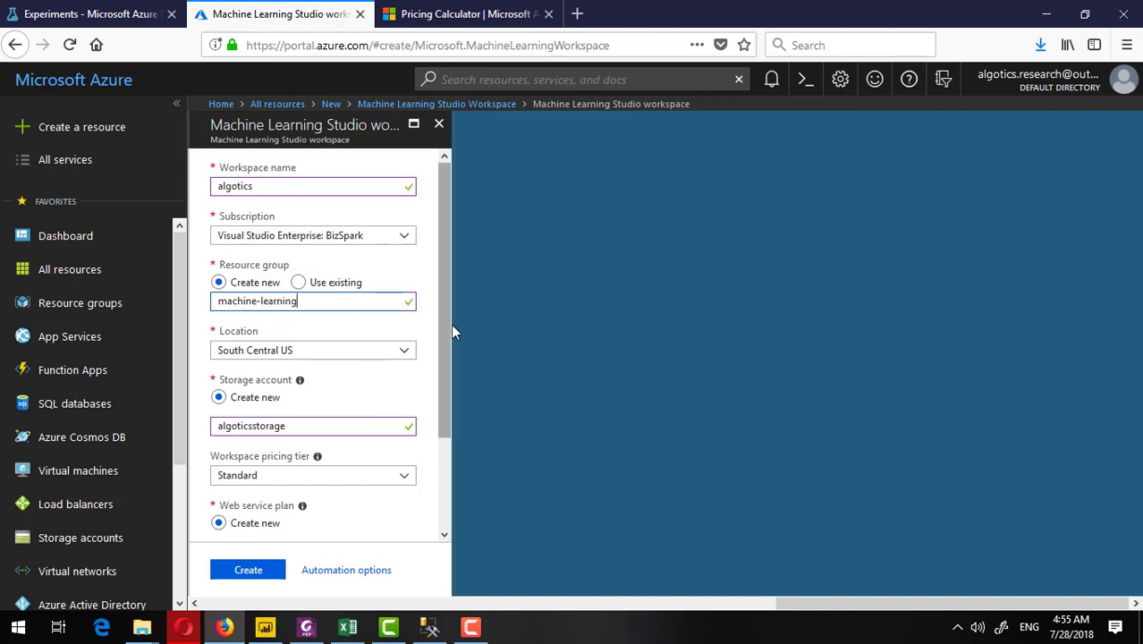
- Examine the available location and workspace pricing tier options for the new workspace
{"action": "left_click_drag", "start_coordinate": [445, 323], "coordinate": [449, 389]}
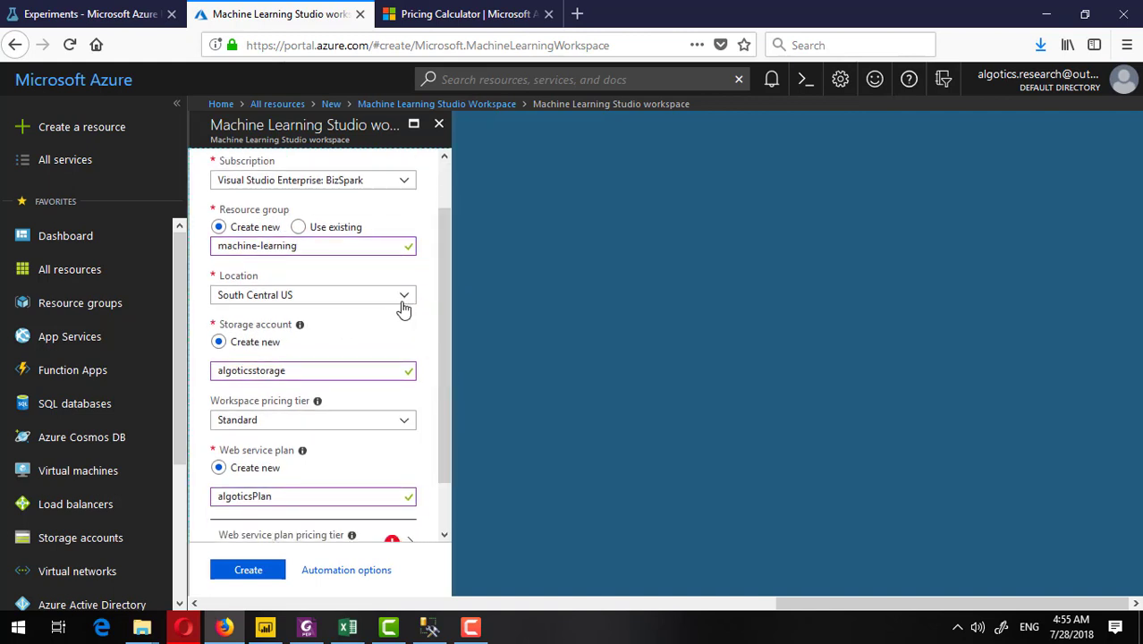
{"action": "left_click", "coordinate": [403, 297]}
{"action": "left_click", "coordinate": [403, 302]}
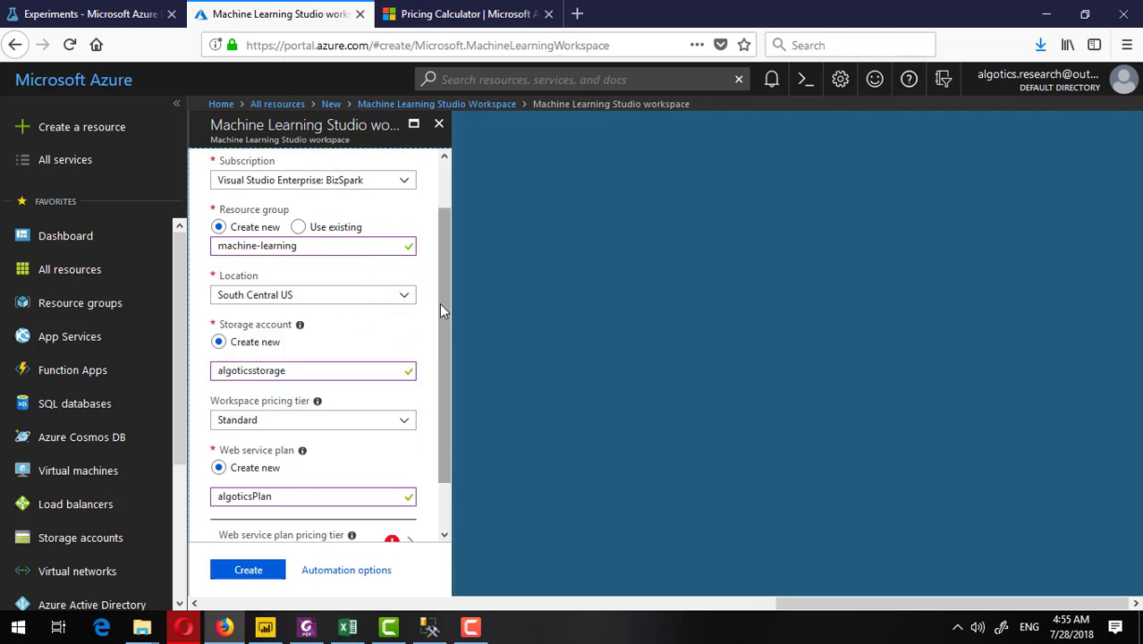
{"action": "left_click_drag", "start_coordinate": [439, 302], "coordinate": [438, 366]}
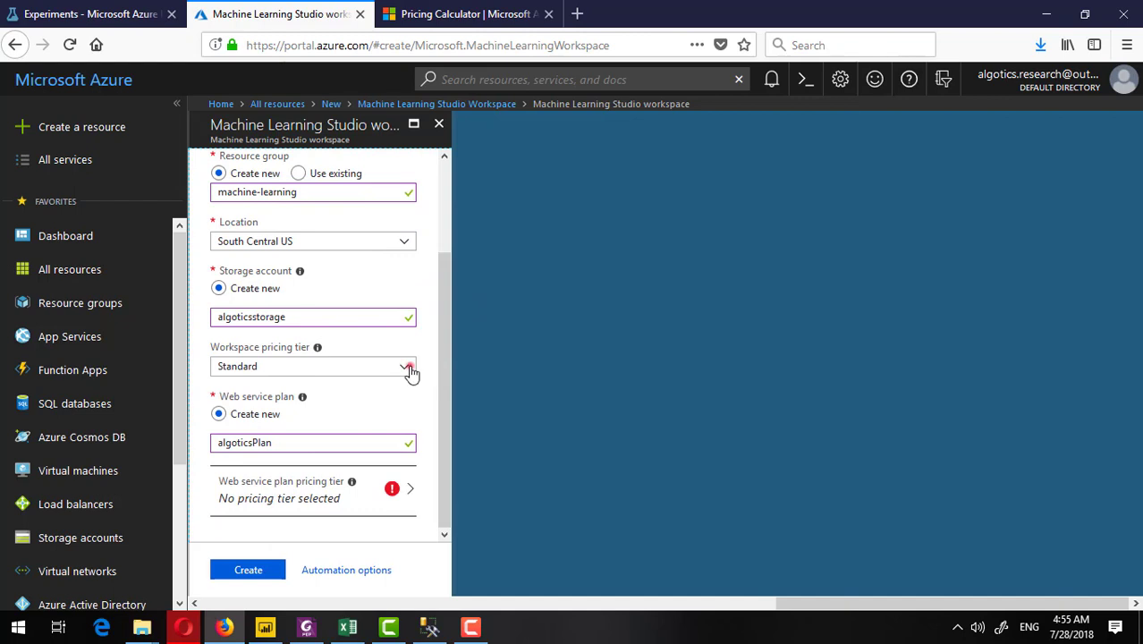
{"action": "left_click", "coordinate": [407, 368]}
{"action": "left_click", "coordinate": [408, 369]}
{"action": "left_click", "coordinate": [409, 368]}
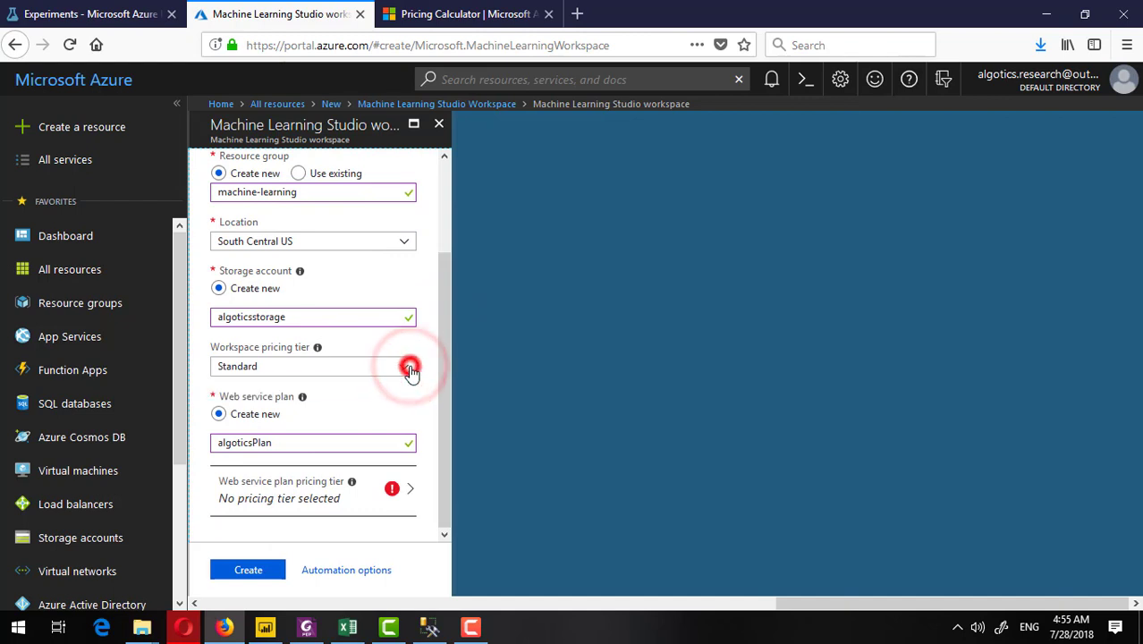
{"action": "left_click", "coordinate": [409, 368]}
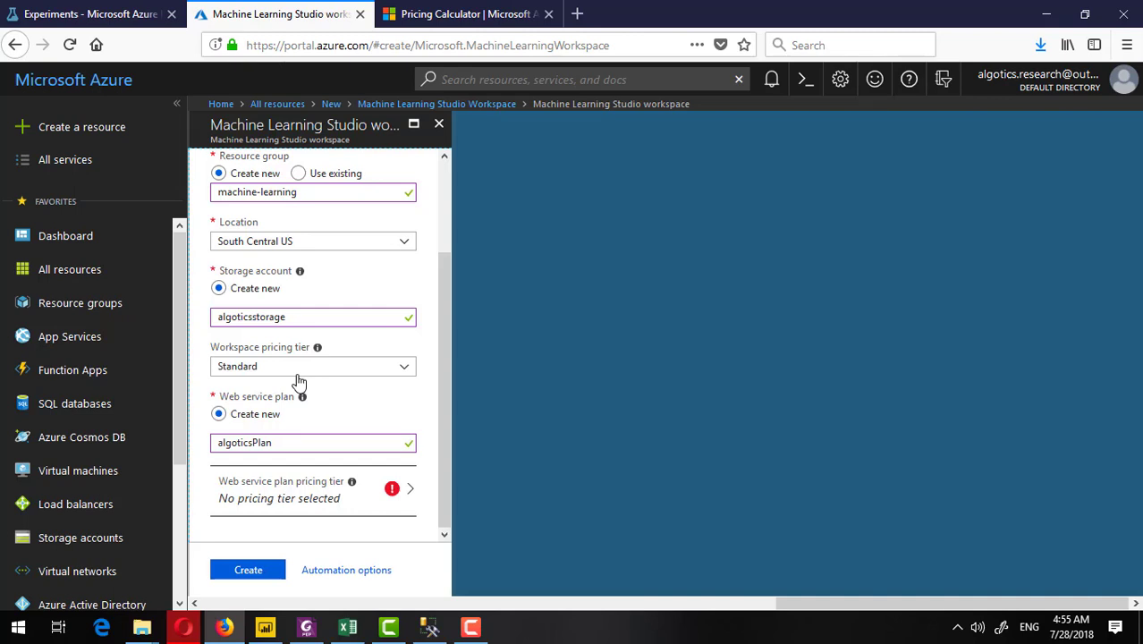
- Review the storage account and web service plan names proposed for the new workspace
{"action": "left_click", "coordinate": [444, 327]}
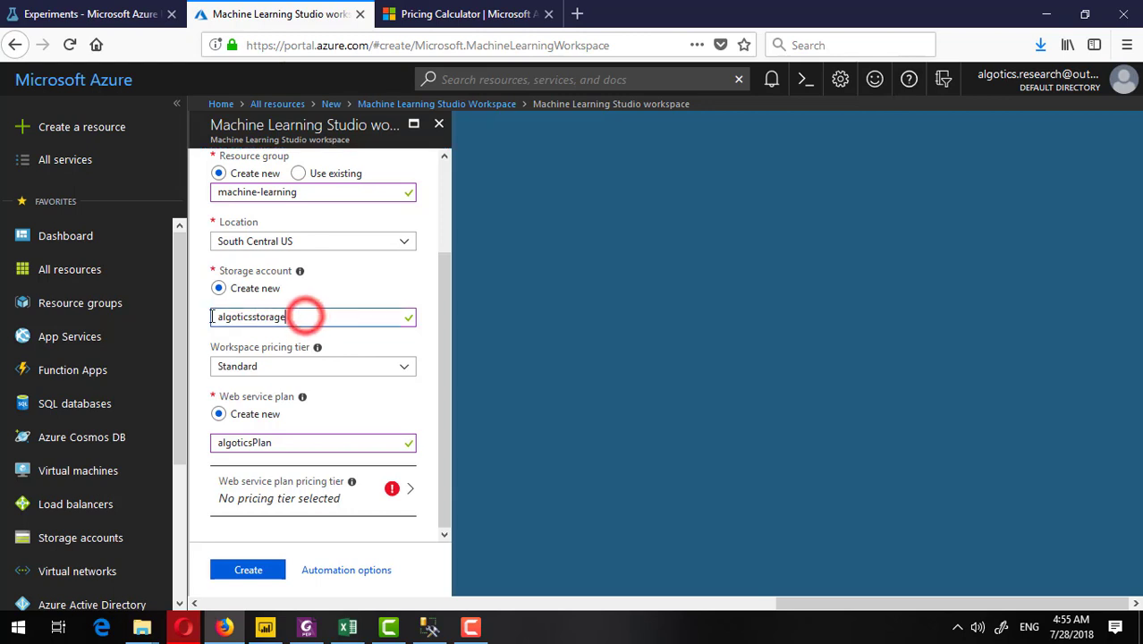
{"action": "double_click", "coordinate": [306, 317]}
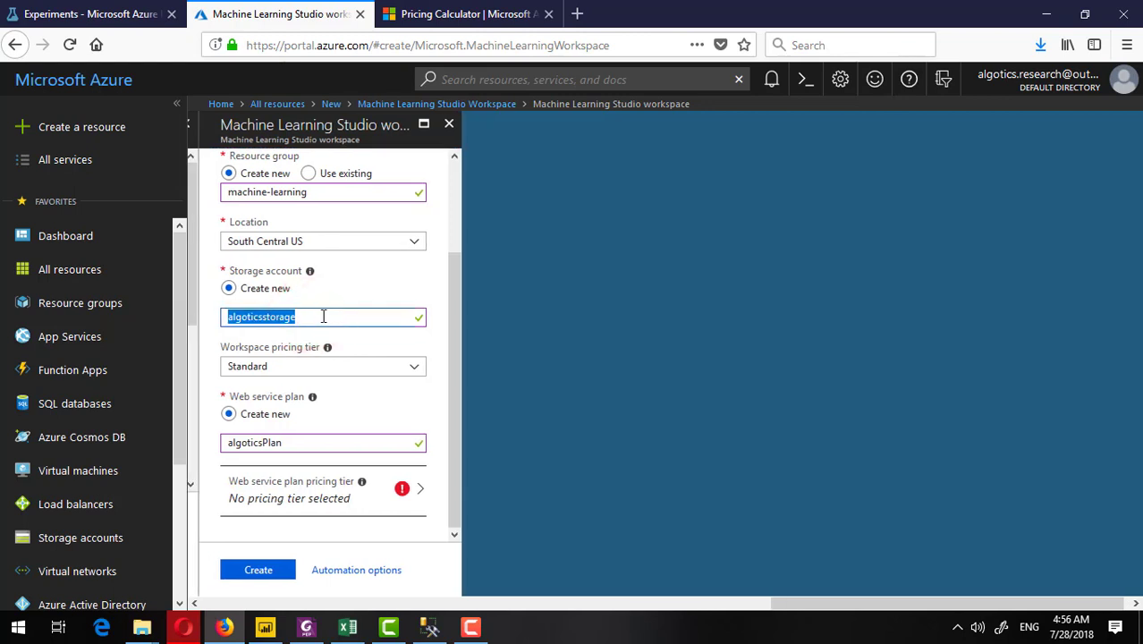
{"action": "left_click", "coordinate": [456, 370]}
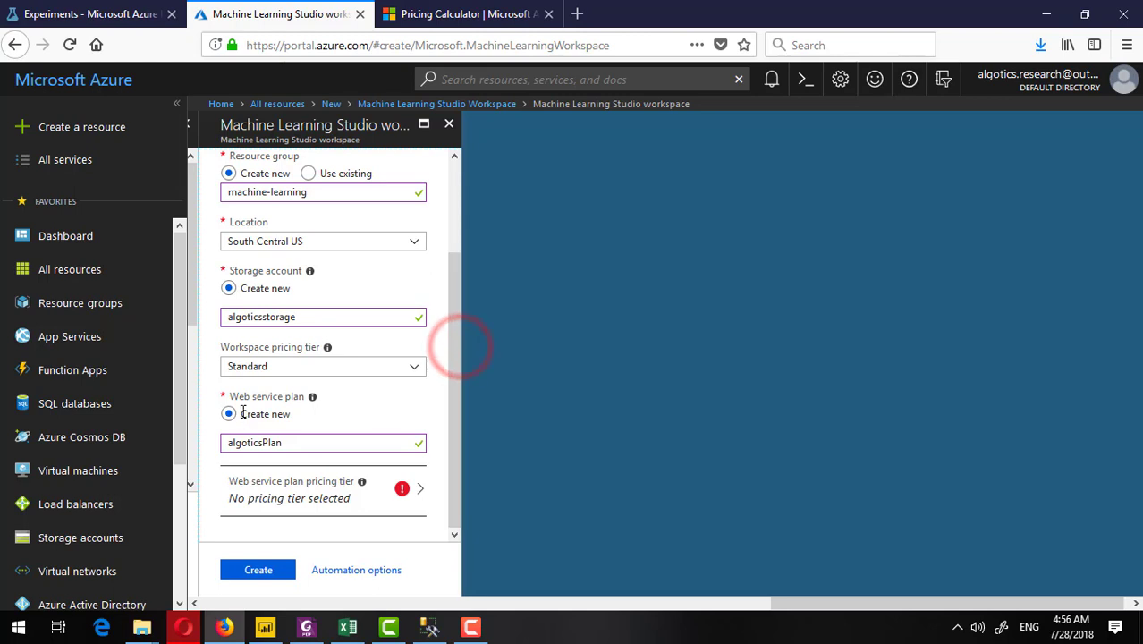
{"action": "double_click", "coordinate": [322, 442]}
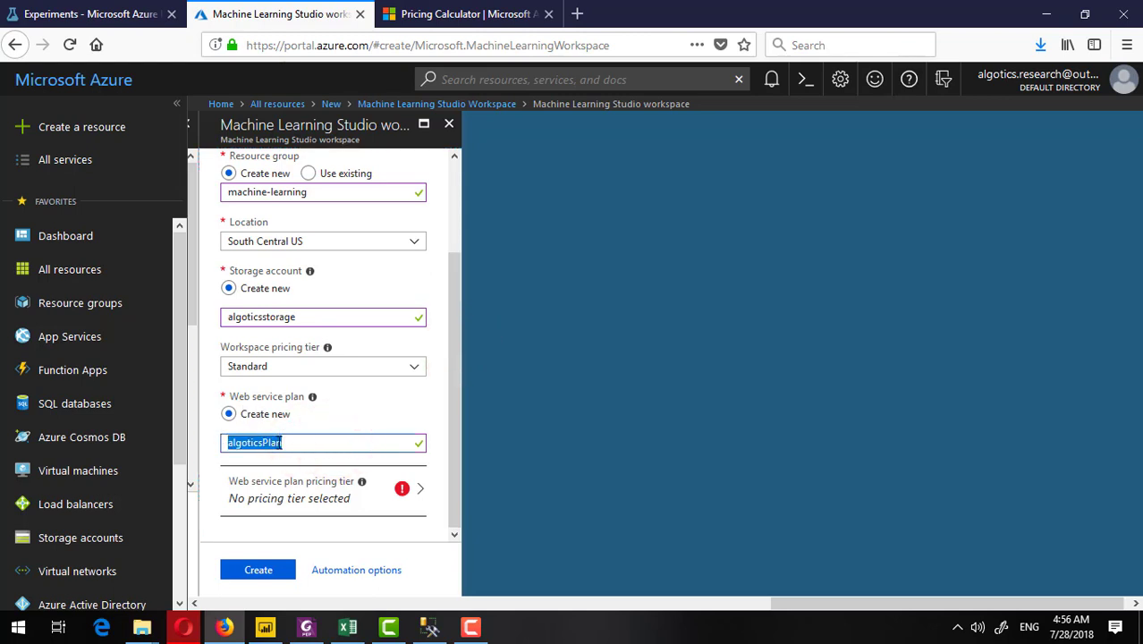
{"action": "left_click_drag", "start_coordinate": [302, 440], "coordinate": [228, 444]}
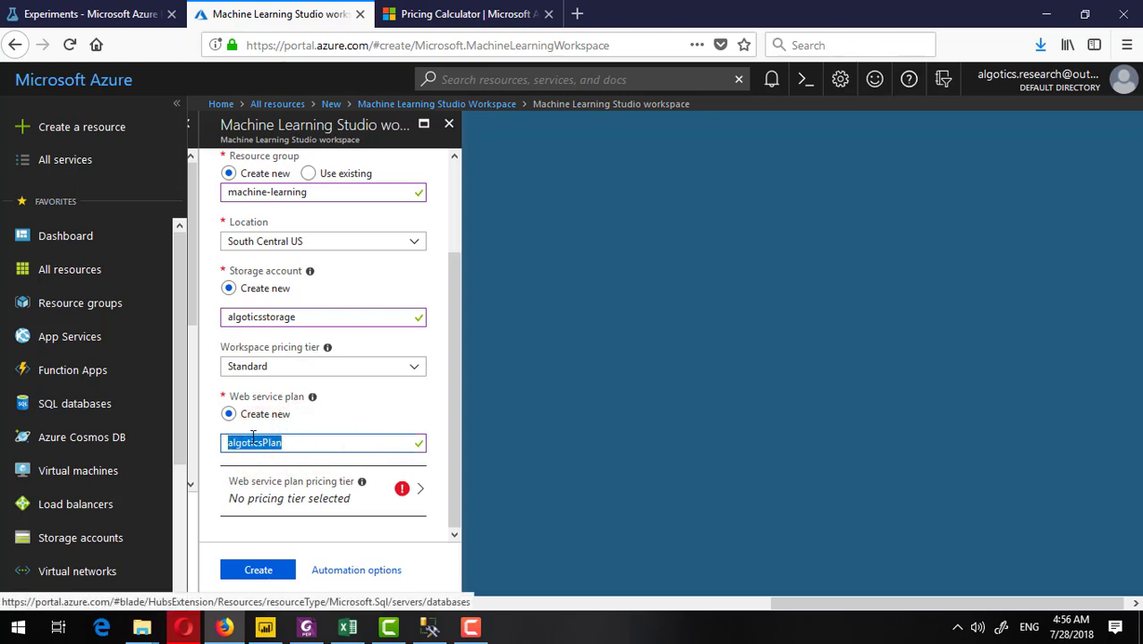
{"action": "left_click", "coordinate": [288, 443]}
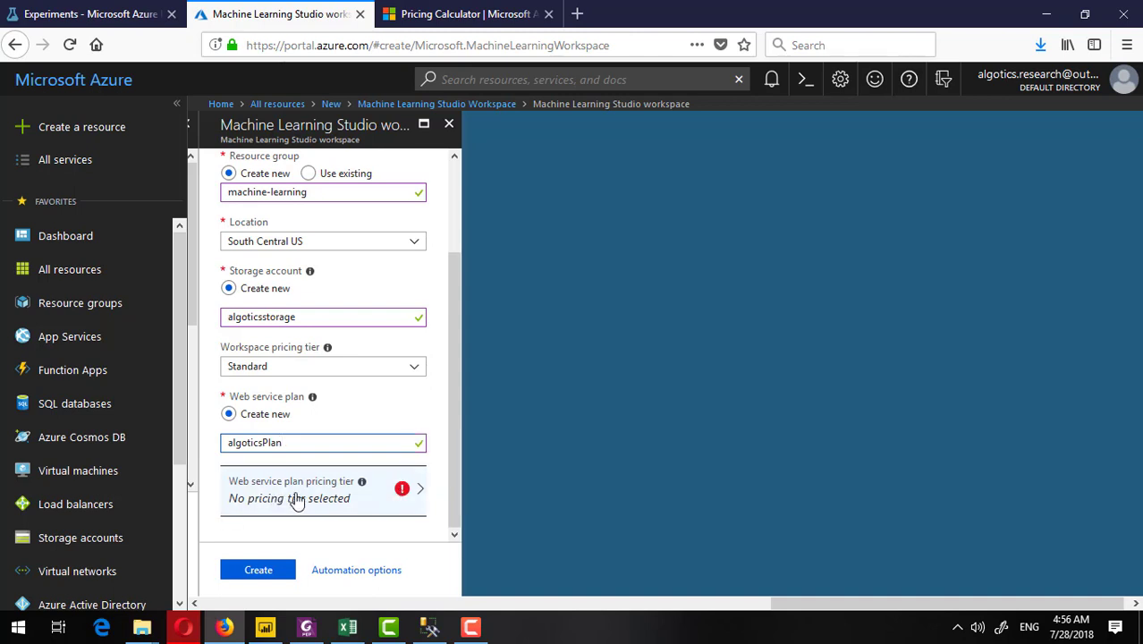
- Choose the DevTest Standard pricing tier for the workspace's web service plan
{"action": "left_click", "coordinate": [362, 484]}
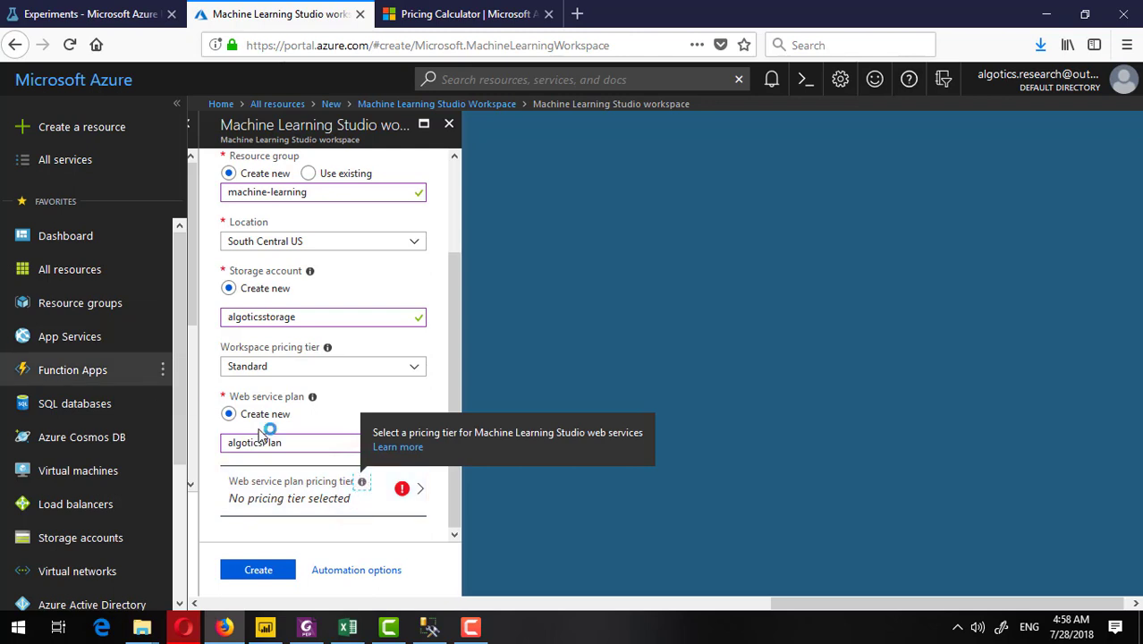
{"action": "left_click", "coordinate": [422, 495]}
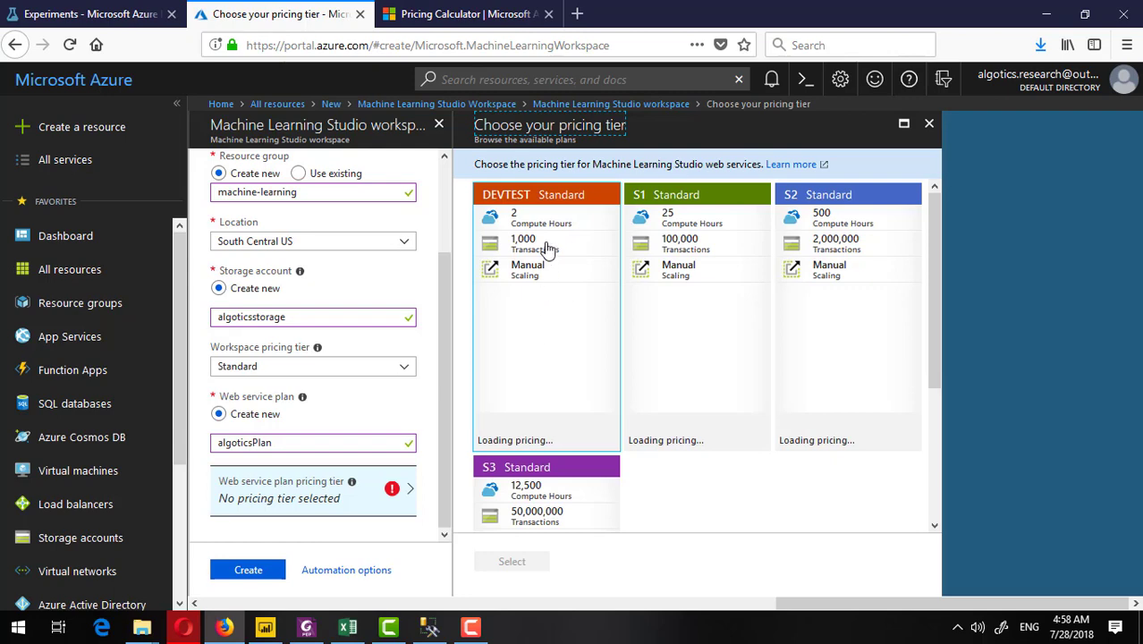
{"action": "left_click", "coordinate": [540, 352]}
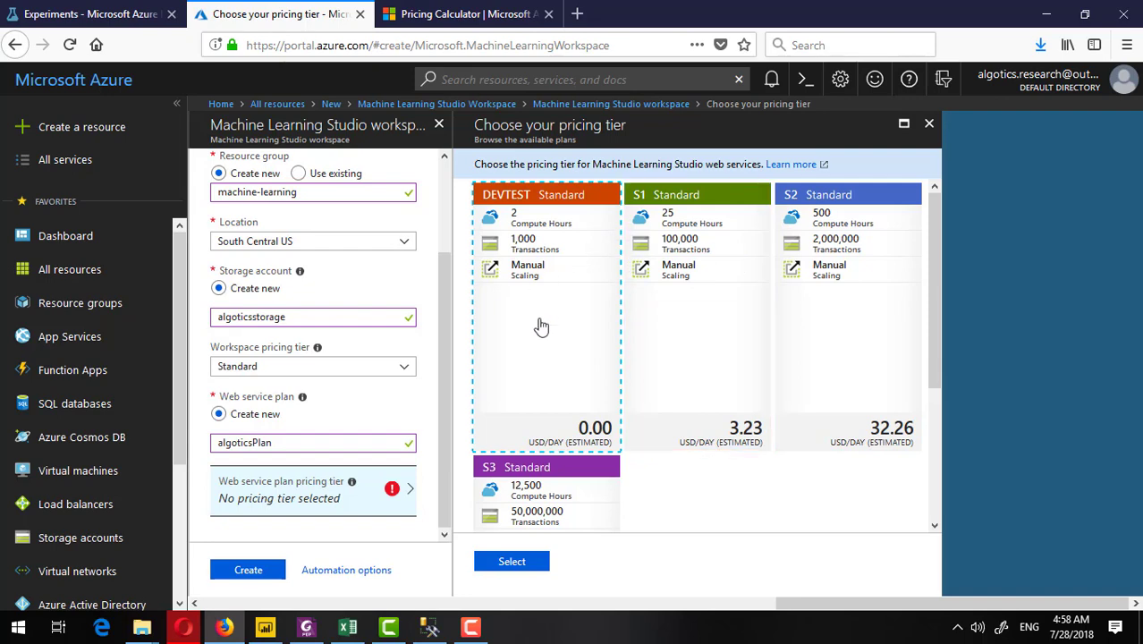
{"action": "left_click", "coordinate": [525, 561]}
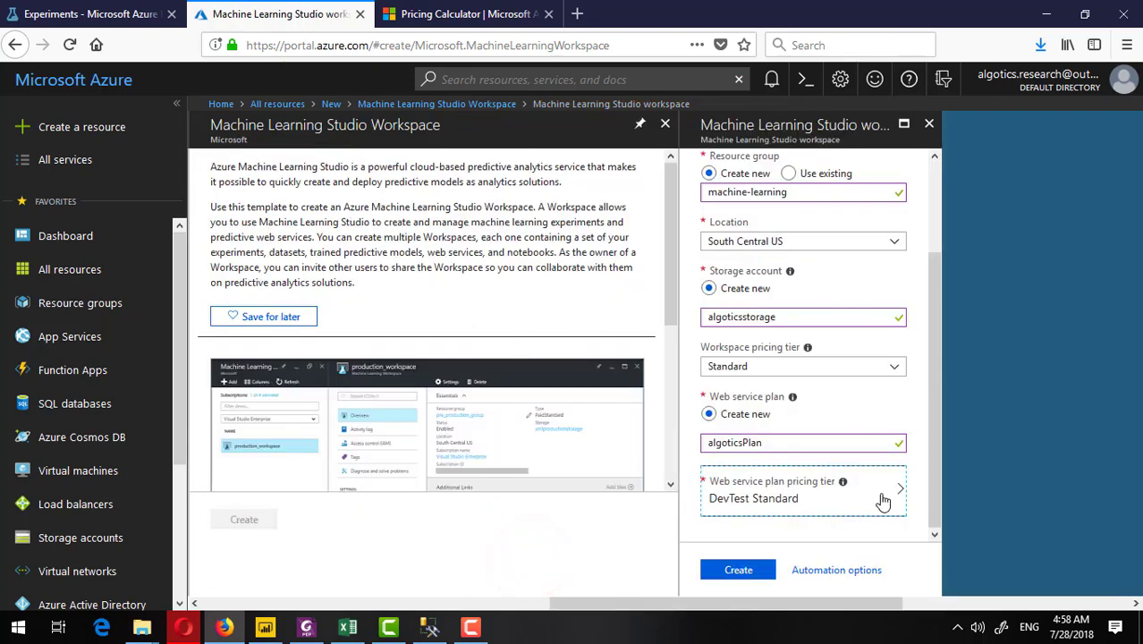
{"action": "mouse_move", "coordinate": [936, 429]}
{"action": "left_mouse_down"}
{"action": "mouse_move", "coordinate": [943, 325]}
{"action": "mouse_move", "coordinate": [937, 433]}
{"action": "left_mouse_up"}
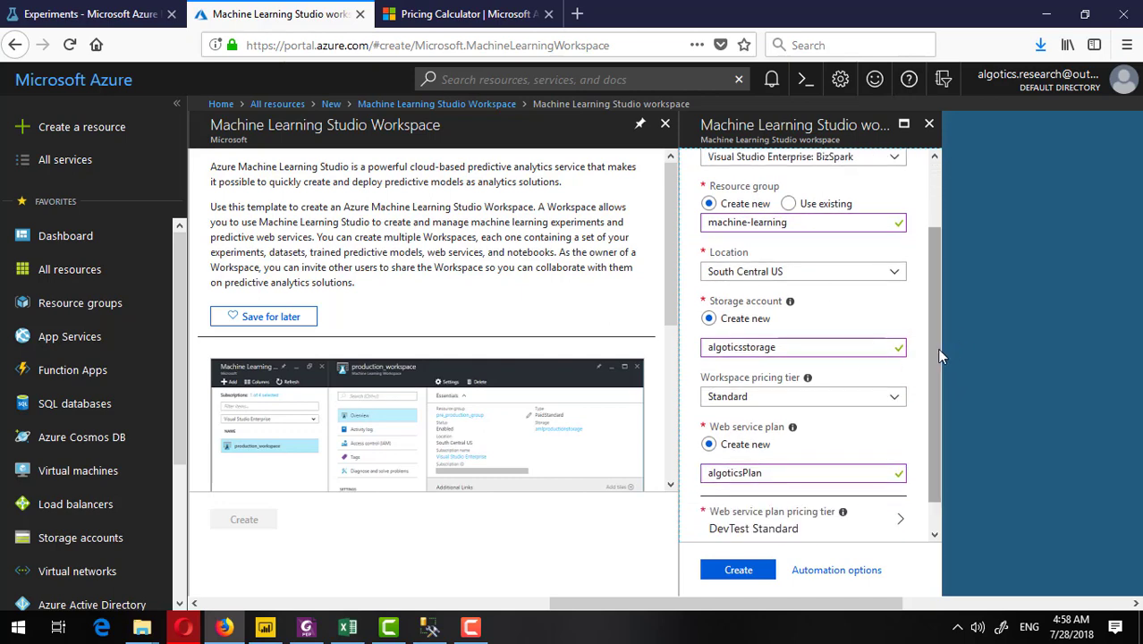
{"action": "left_click_drag", "start_coordinate": [936, 350], "coordinate": [912, 304]}
- Switch to the Azure Pricing Calculator, search products for machine, and add Machine Learning Studio to the estimate
{"action": "left_click", "coordinate": [472, 15]}
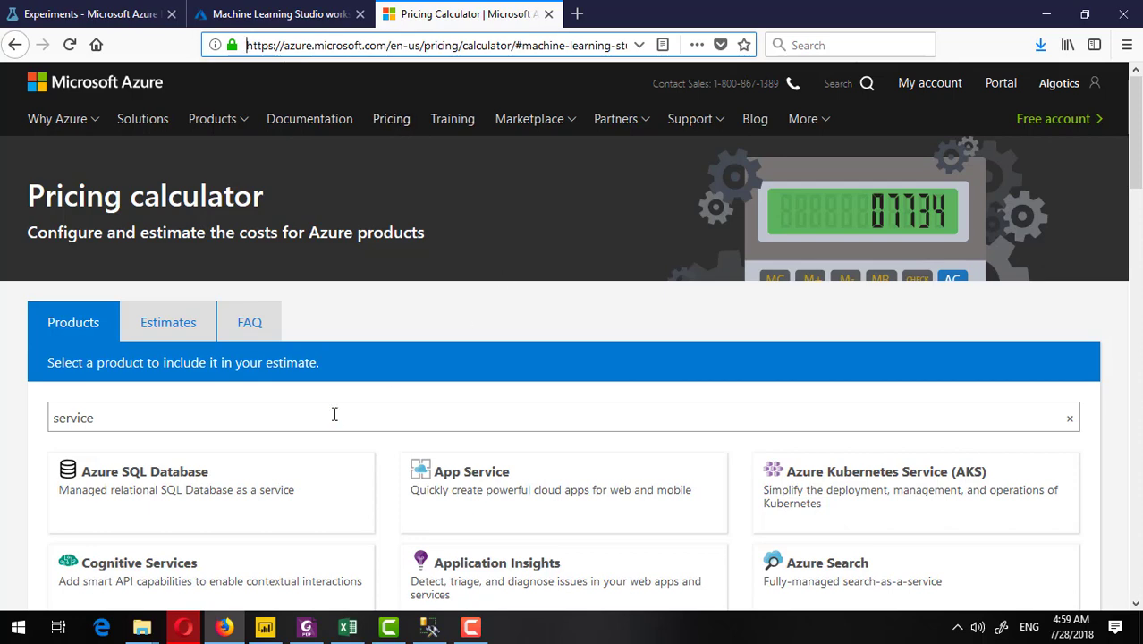
{"action": "left_click_drag", "start_coordinate": [335, 414], "coordinate": [12, 401]}
{"action": "key", "text": "BackSpace"}
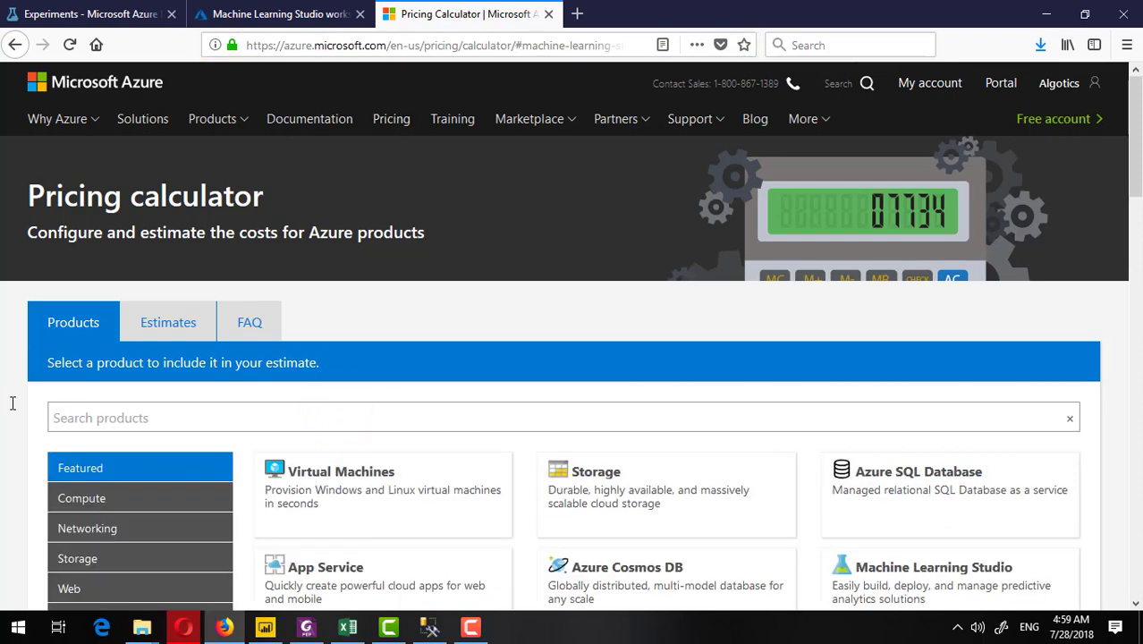
{"action": "type", "text": "machine"}
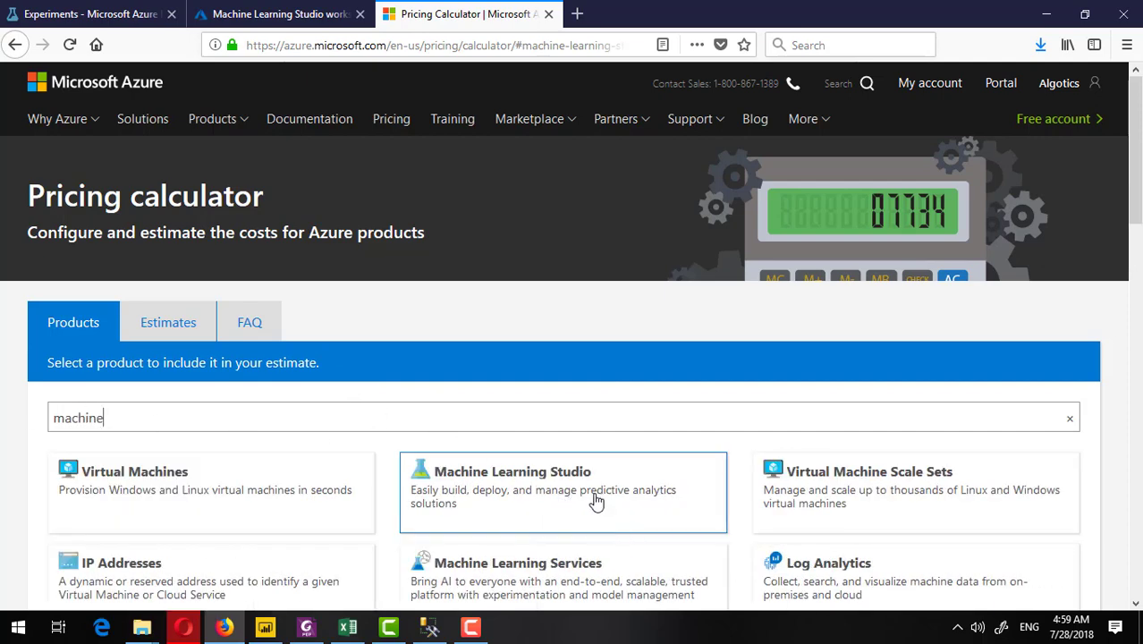
{"action": "scroll", "coordinate": [577, 491], "scroll_direction": "down", "scroll_amount": 2}
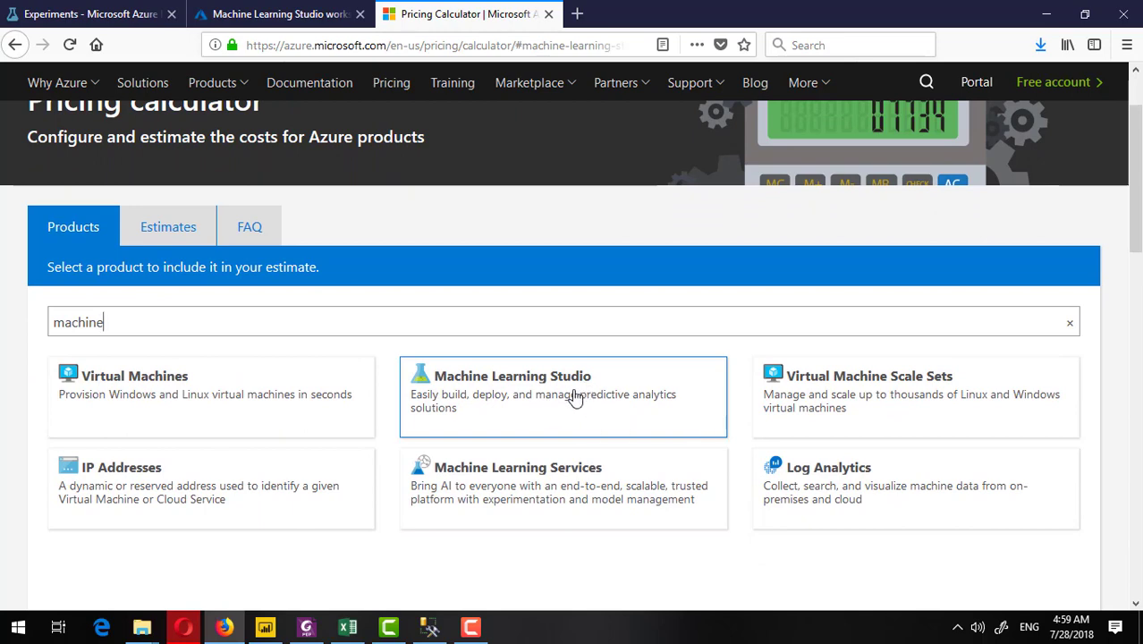
{"action": "left_click", "coordinate": [616, 405]}
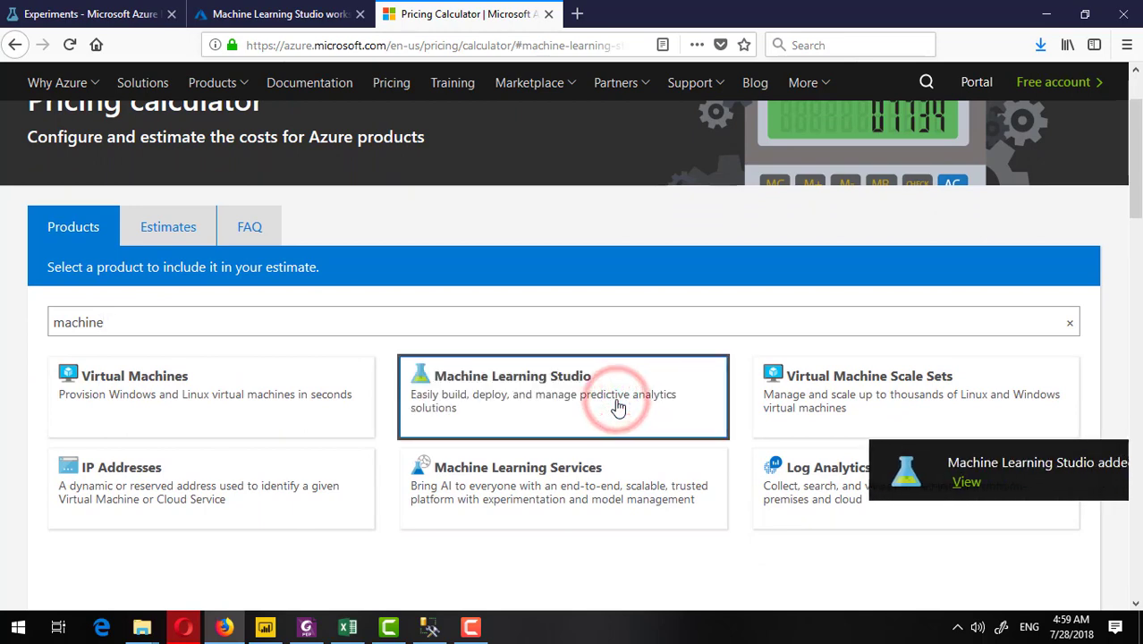
{"action": "left_click", "coordinate": [930, 485]}
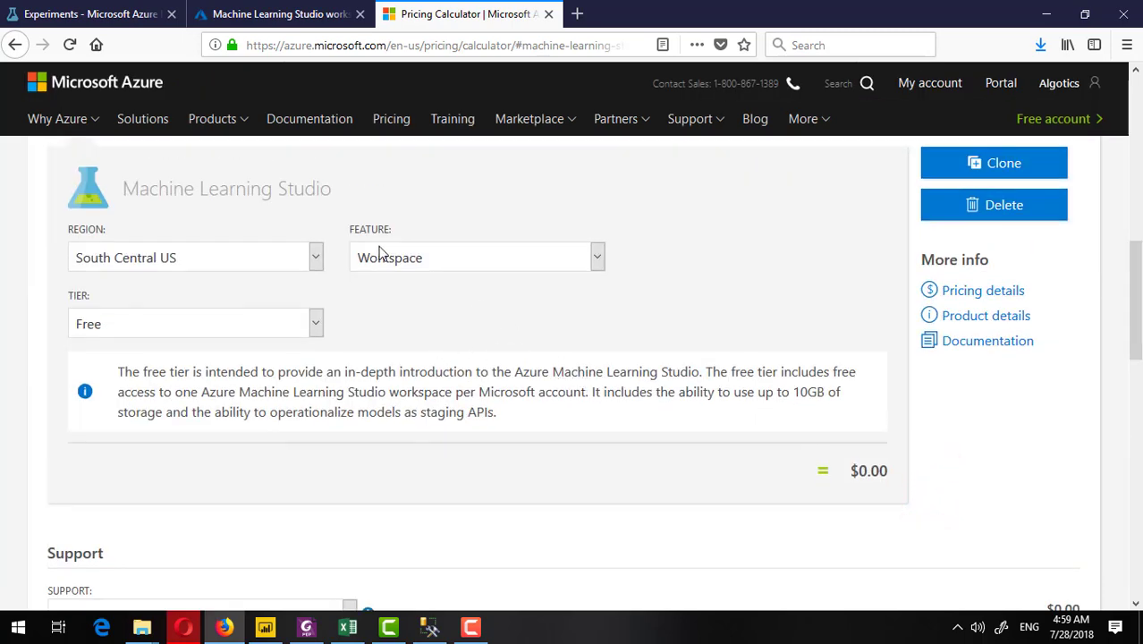
- Examine the feature and region options and the Free tier's storage allowance in the Machine Learning Studio estimate
{"action": "left_click", "coordinate": [424, 257]}
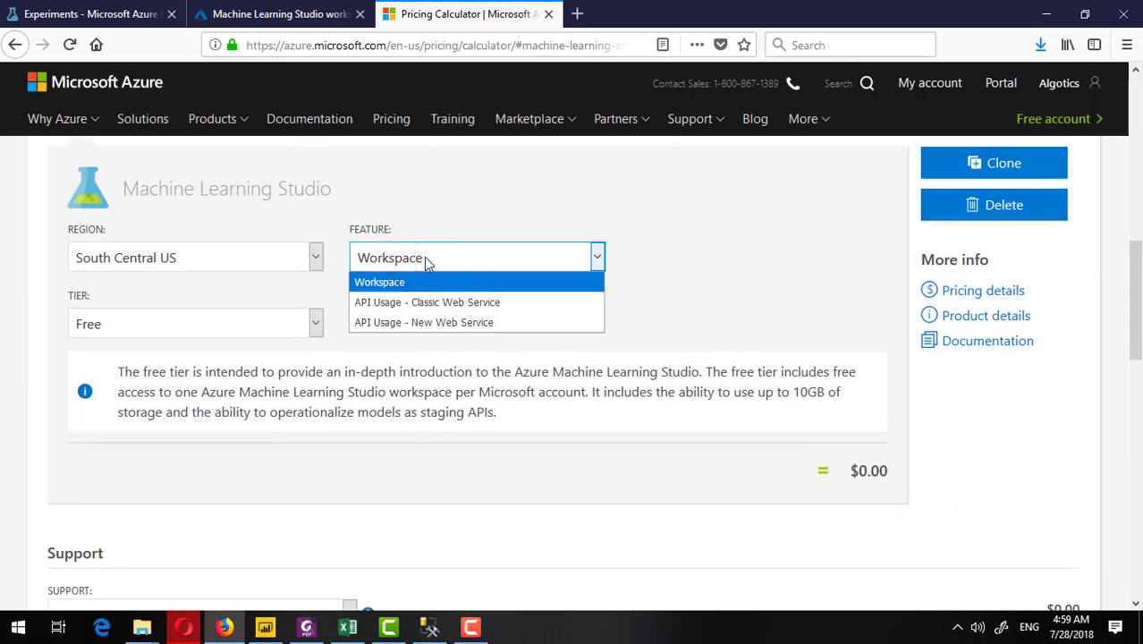
{"action": "left_click", "coordinate": [424, 257]}
{"action": "left_click", "coordinate": [192, 257]}
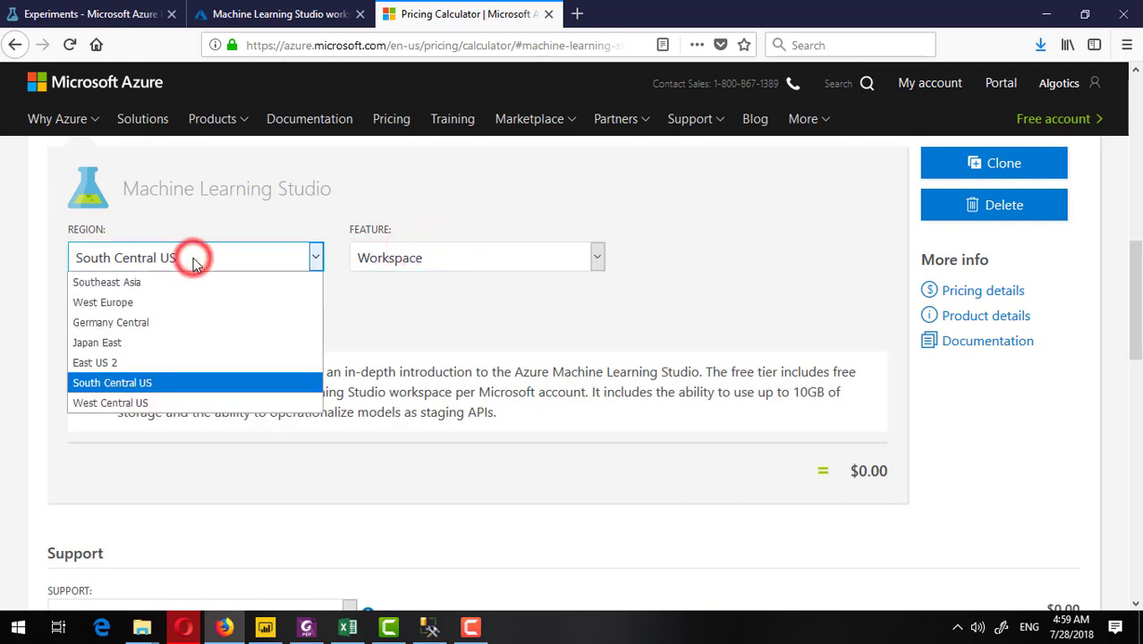
{"action": "left_click", "coordinate": [193, 259]}
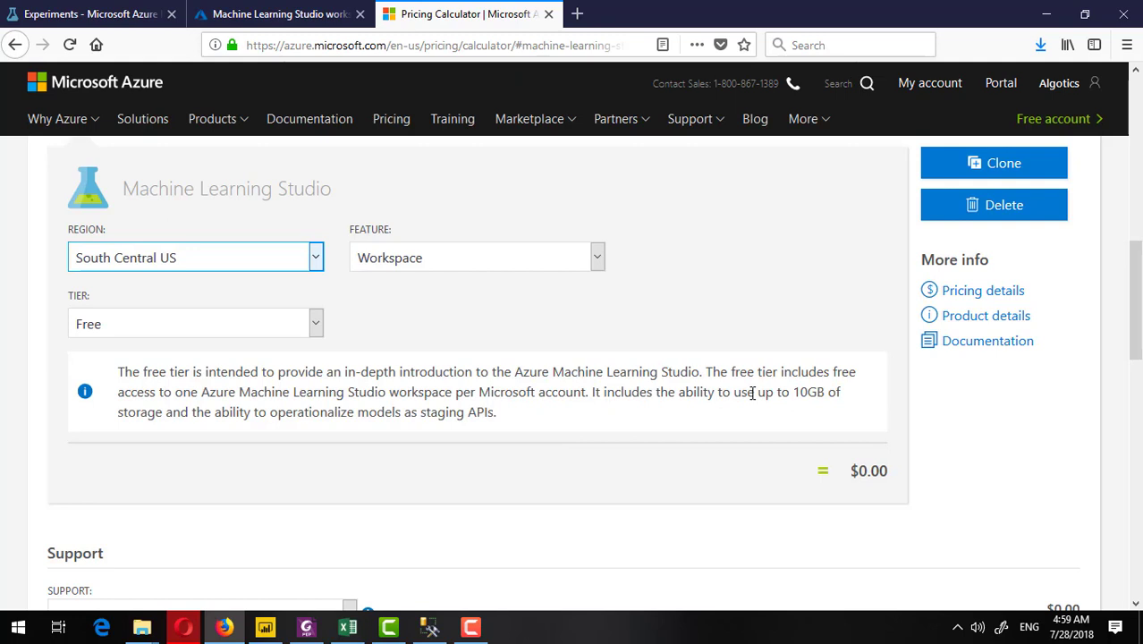
{"action": "double_click", "coordinate": [799, 391]}
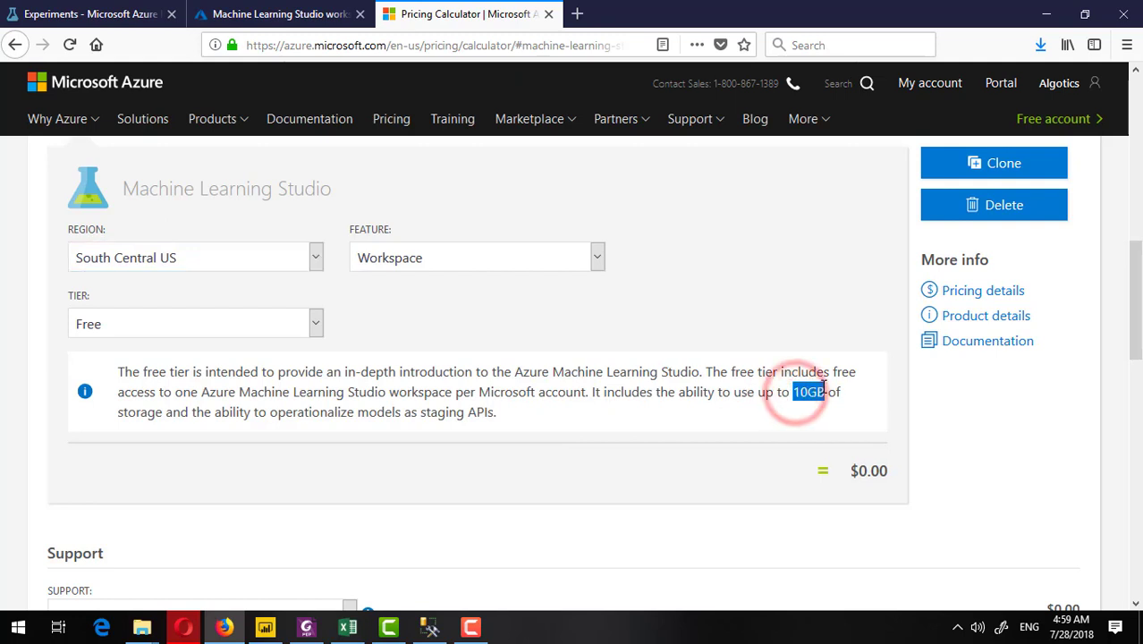
- Estimate the Standard tier workspace cost with 1 seat and 10 experiment hours per seat
{"action": "left_click", "coordinate": [309, 326]}
{"action": "left_click", "coordinate": [248, 362]}
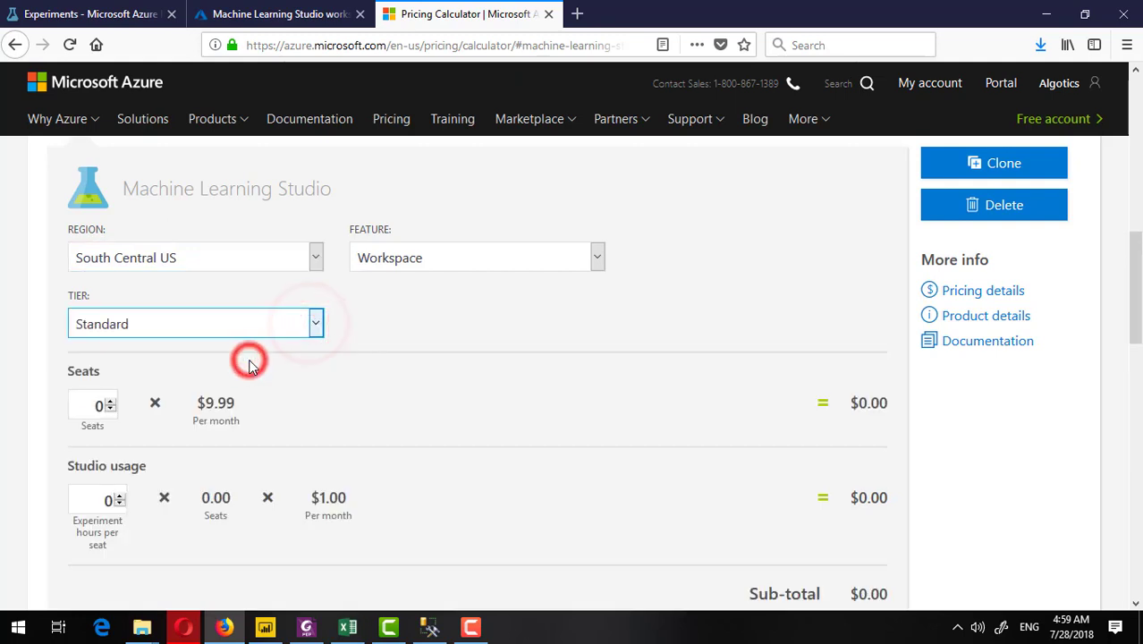
{"action": "scroll", "coordinate": [583, 409], "scroll_direction": "down", "scroll_amount": 1}
{"action": "double_click", "coordinate": [101, 309]}
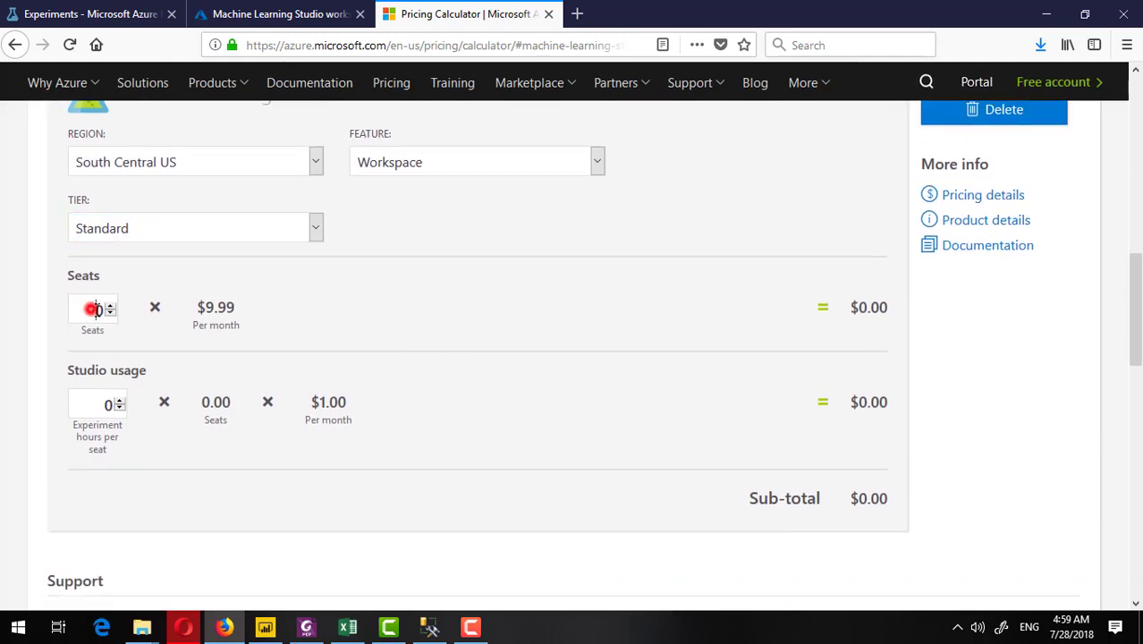
{"action": "type", "text": "1"}
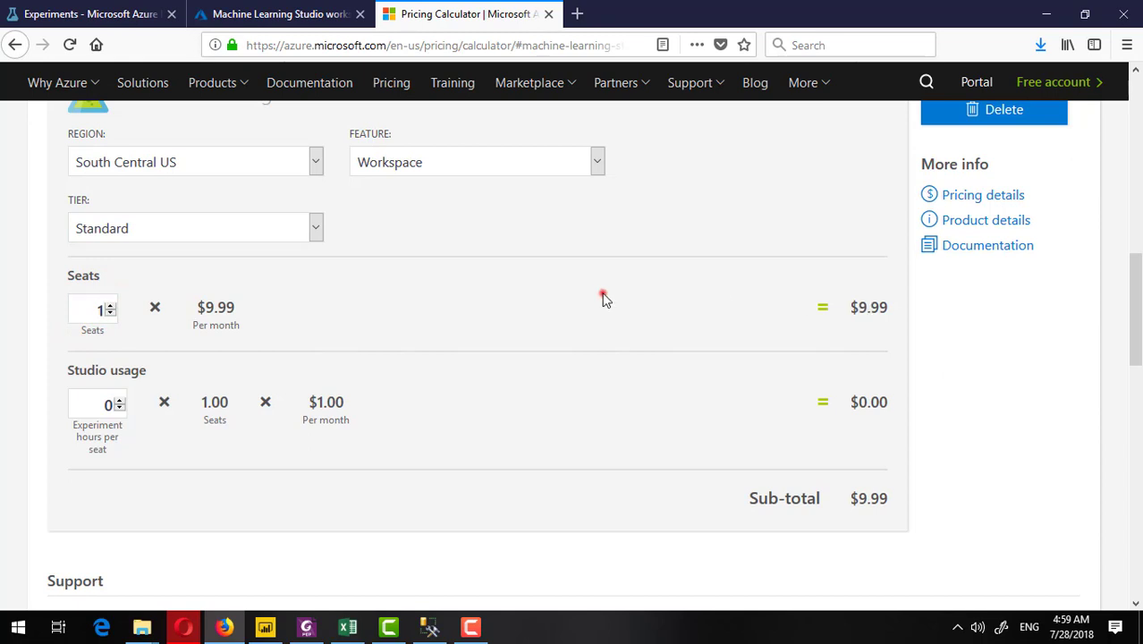
{"action": "double_click", "coordinate": [97, 406]}
{"action": "type", "text": "10"}
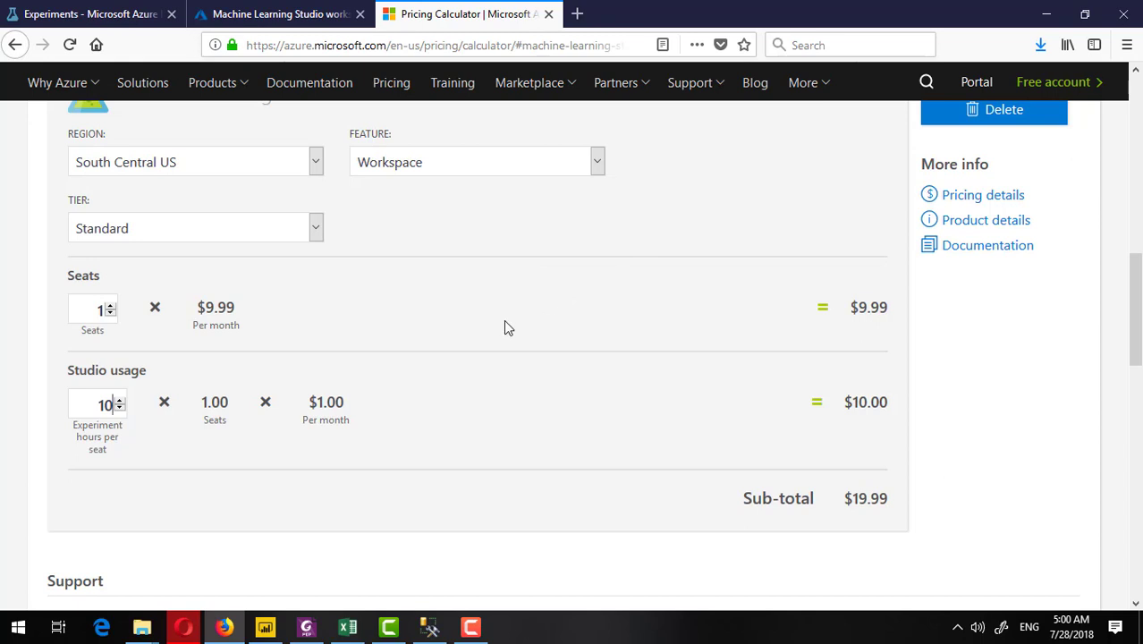
{"action": "mouse_move", "coordinate": [1134, 328]}
{"action": "left_mouse_down"}
{"action": "mouse_move", "coordinate": [1139, 315]}
{"action": "mouse_move", "coordinate": [1139, 329]}
{"action": "left_mouse_up"}
- Switch back to the Azure portal and submit the Machine Learning Studio workspace for creation
{"action": "left_click", "coordinate": [268, 14]}
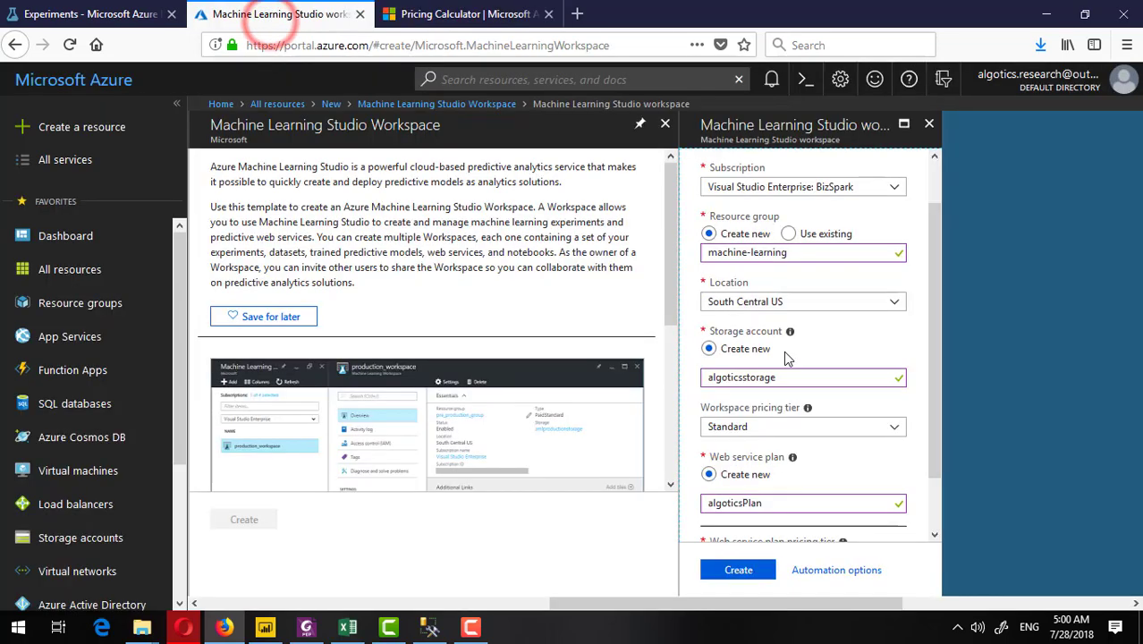
{"action": "left_click_drag", "start_coordinate": [929, 338], "coordinate": [937, 417]}
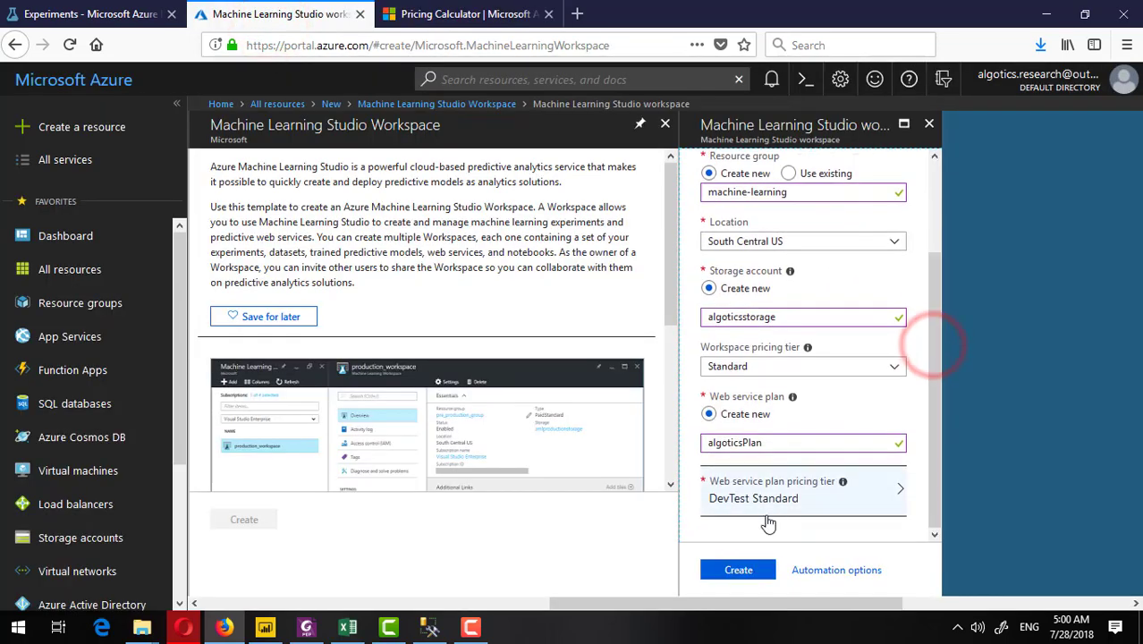
{"action": "left_click", "coordinate": [765, 570]}
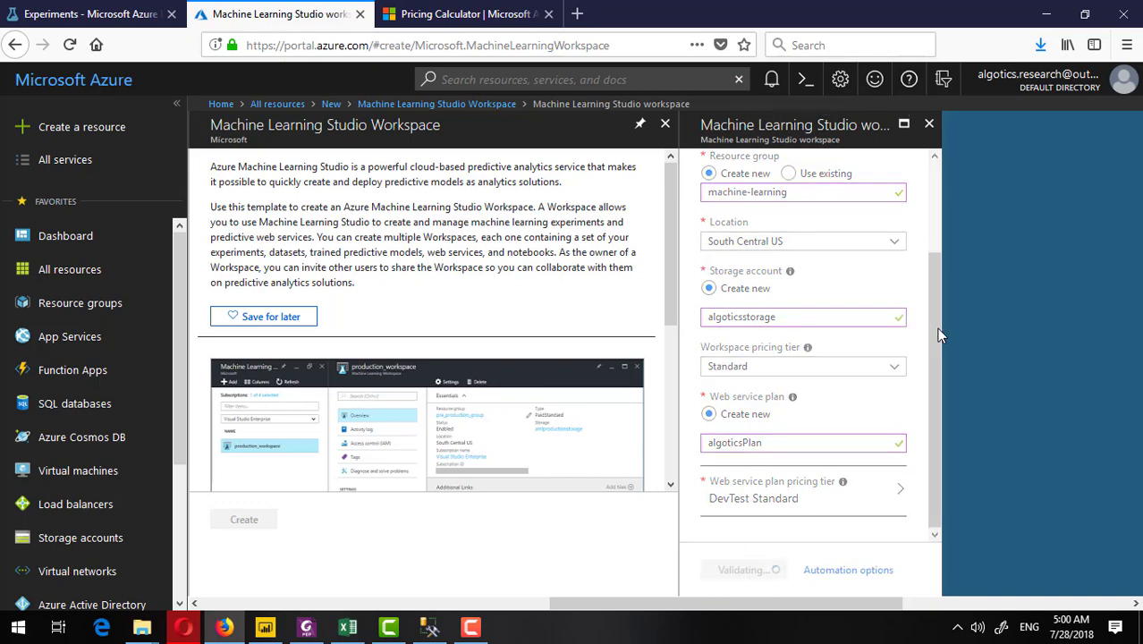
{"action": "left_click_drag", "start_coordinate": [936, 327], "coordinate": [938, 245]}
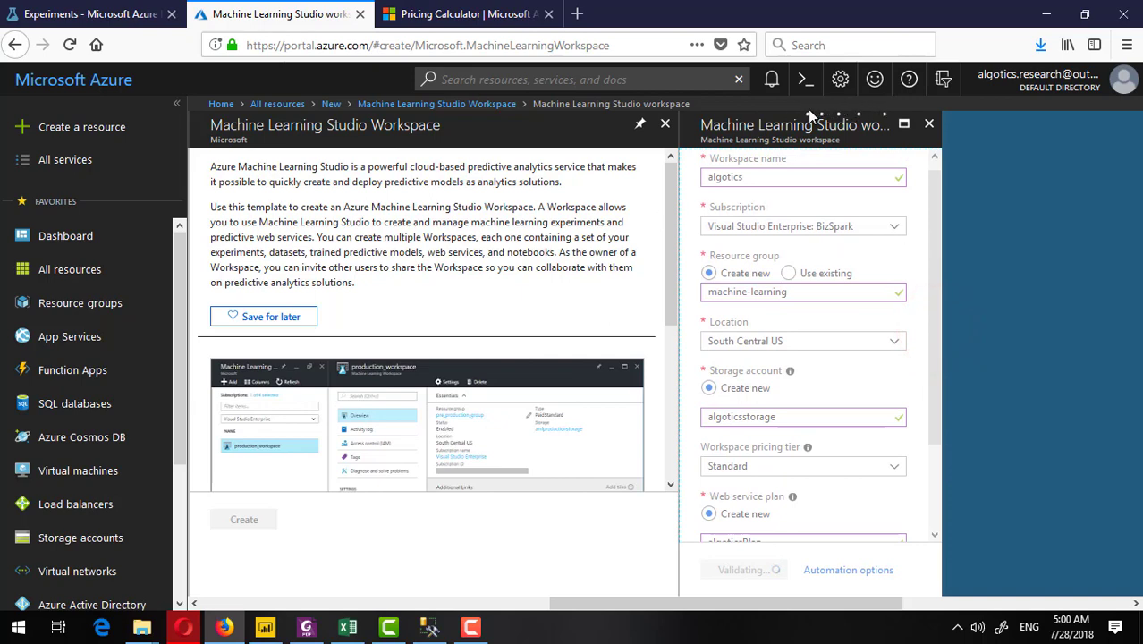
{"action": "left_click", "coordinate": [664, 125]}
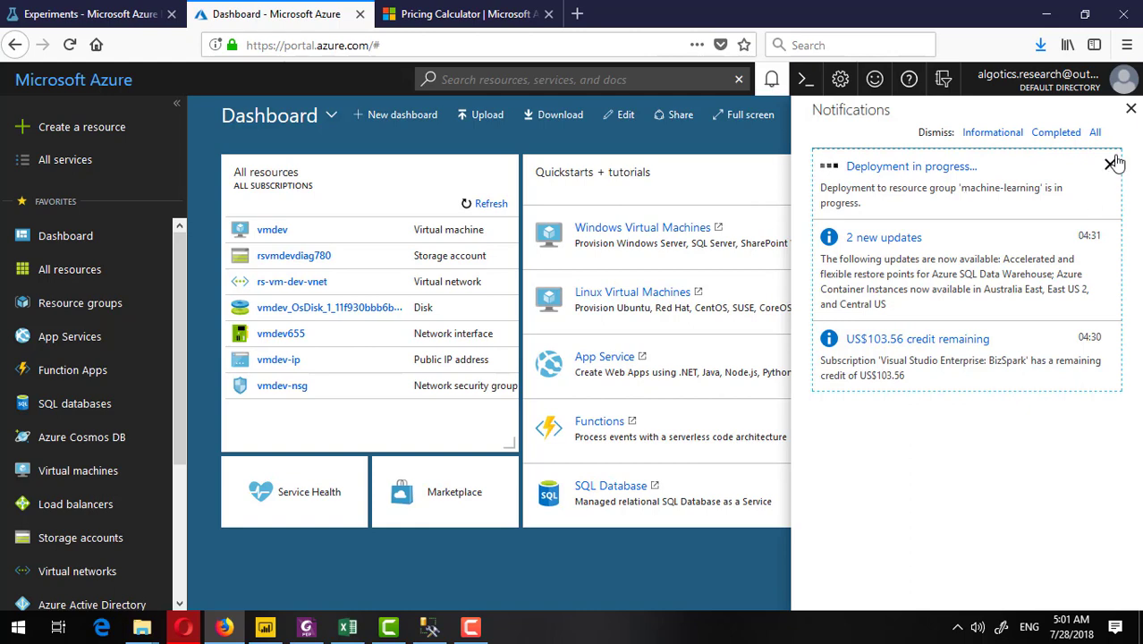
- Check the deployment notifications, open the deployed algotics workspace resource, and review its overview
{"action": "left_click", "coordinate": [1131, 108]}
{"action": "left_click", "coordinate": [770, 82]}
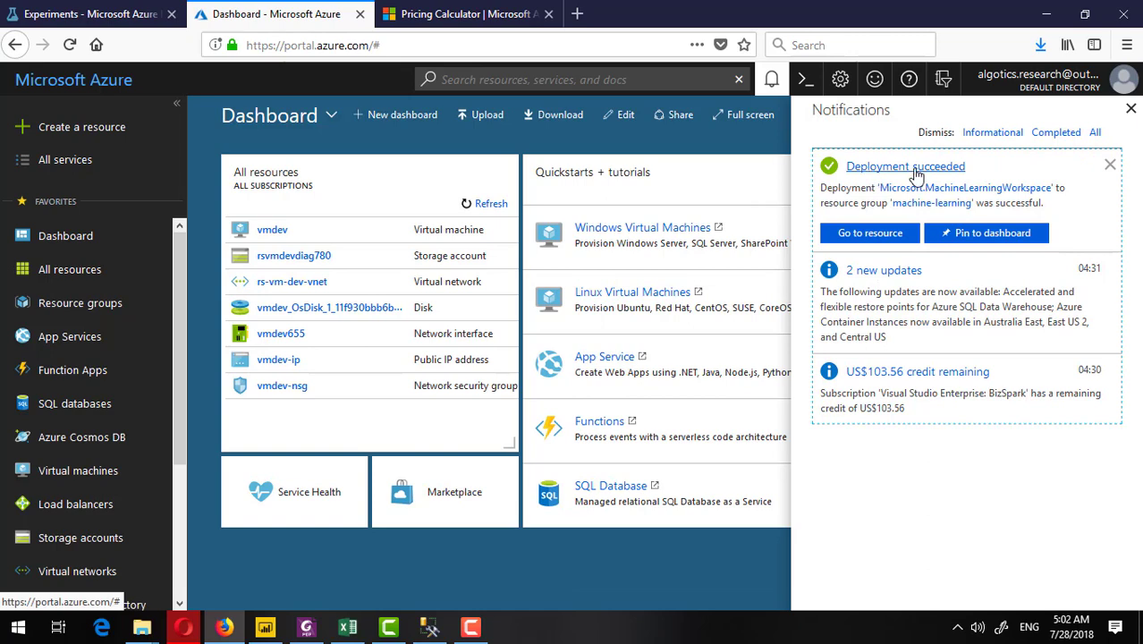
{"action": "left_click", "coordinate": [881, 246]}
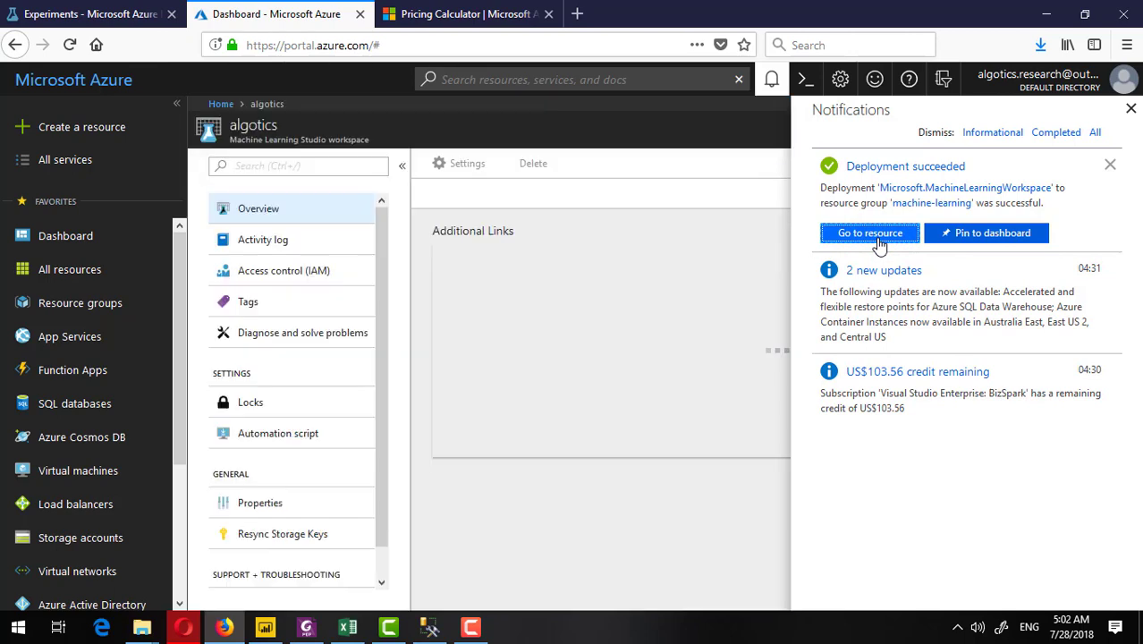
{"action": "left_click", "coordinate": [1130, 108]}
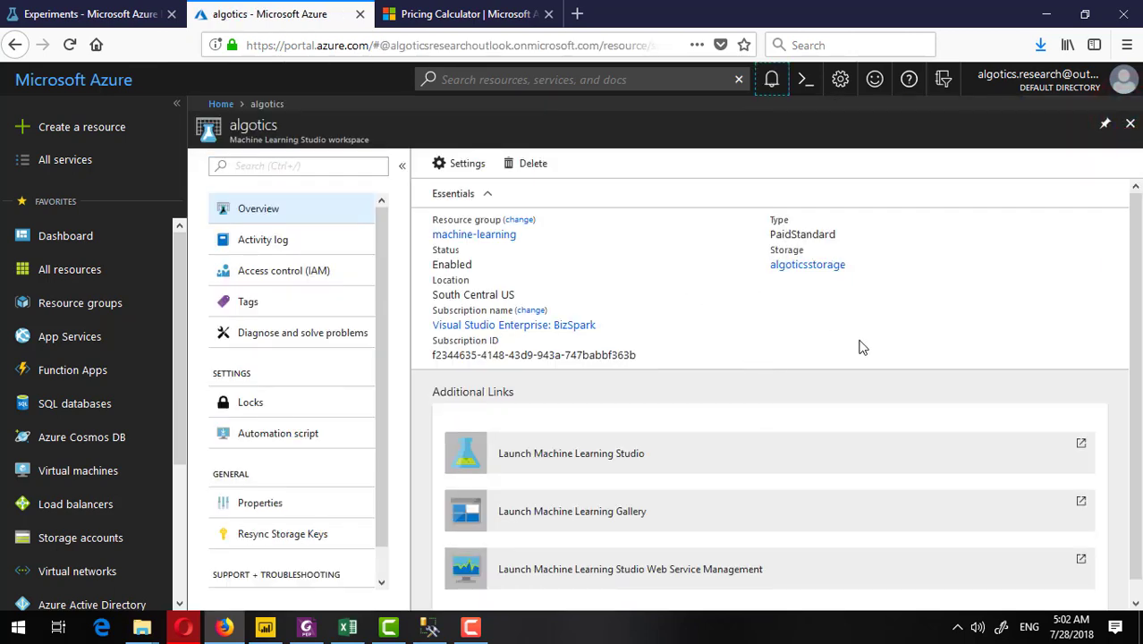
{"action": "scroll", "coordinate": [956, 330], "scroll_direction": "down", "scroll_amount": 1}
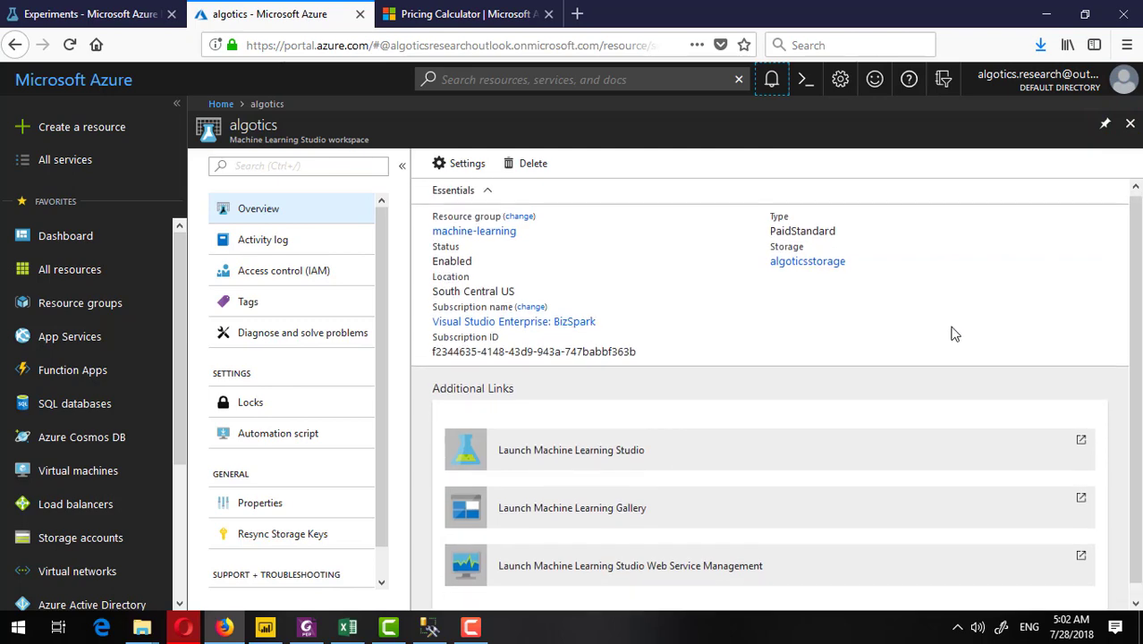
- Switch to Machine Learning Studio, reload it without keeping the draft changes, and change to the Standard algotics workspace
{"action": "left_click", "coordinate": [69, 15]}
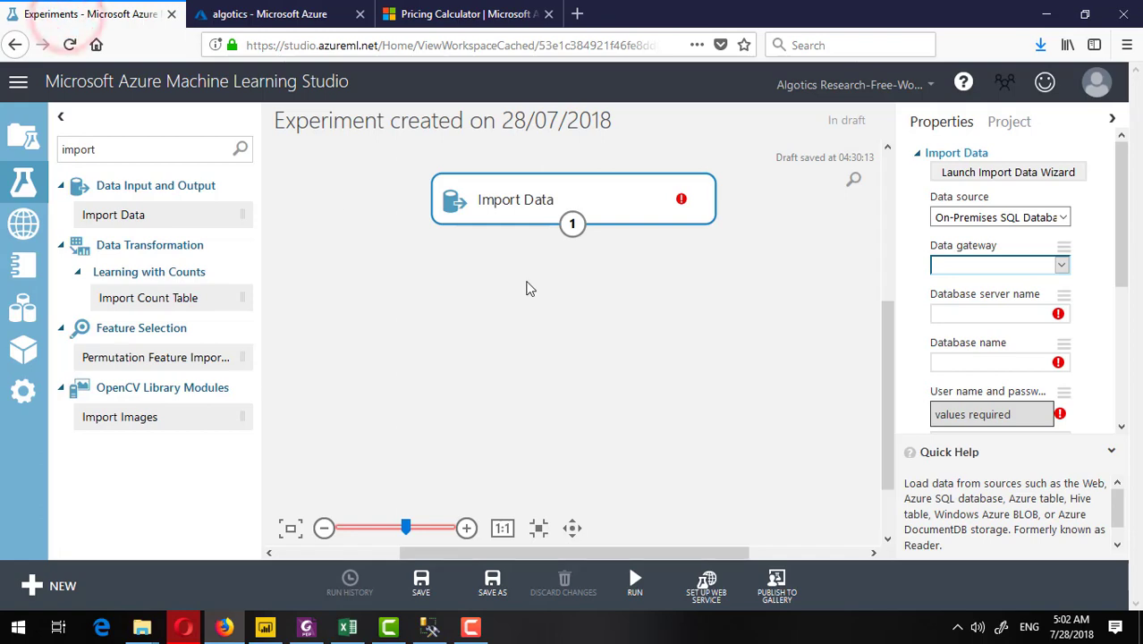
{"action": "left_click_drag", "start_coordinate": [566, 190], "coordinate": [515, 203]}
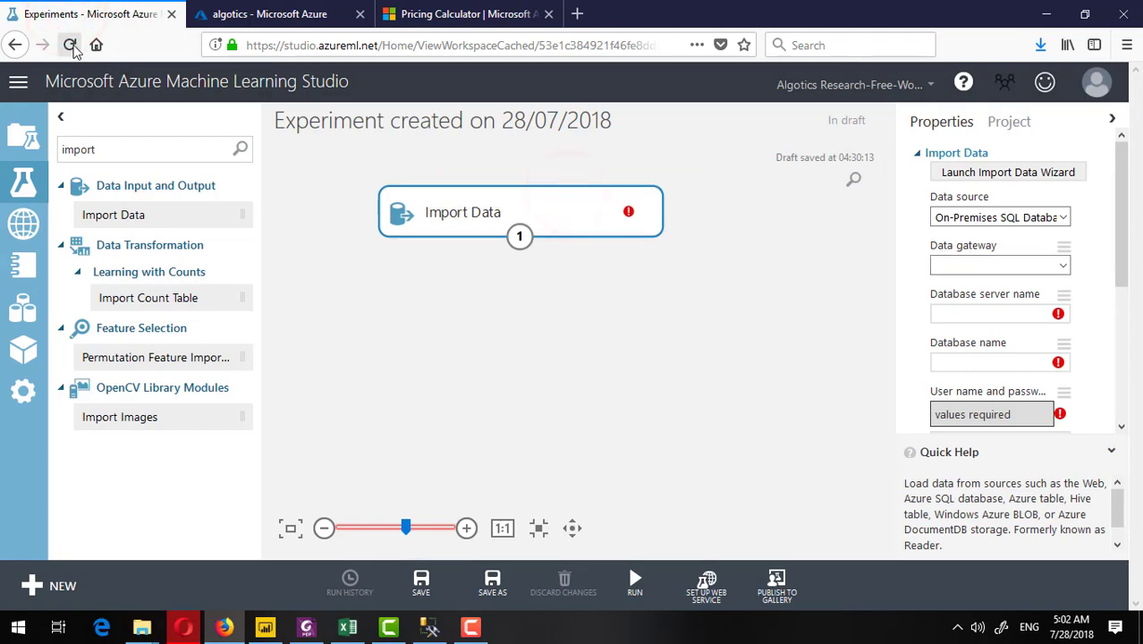
{"action": "left_click", "coordinate": [70, 45]}
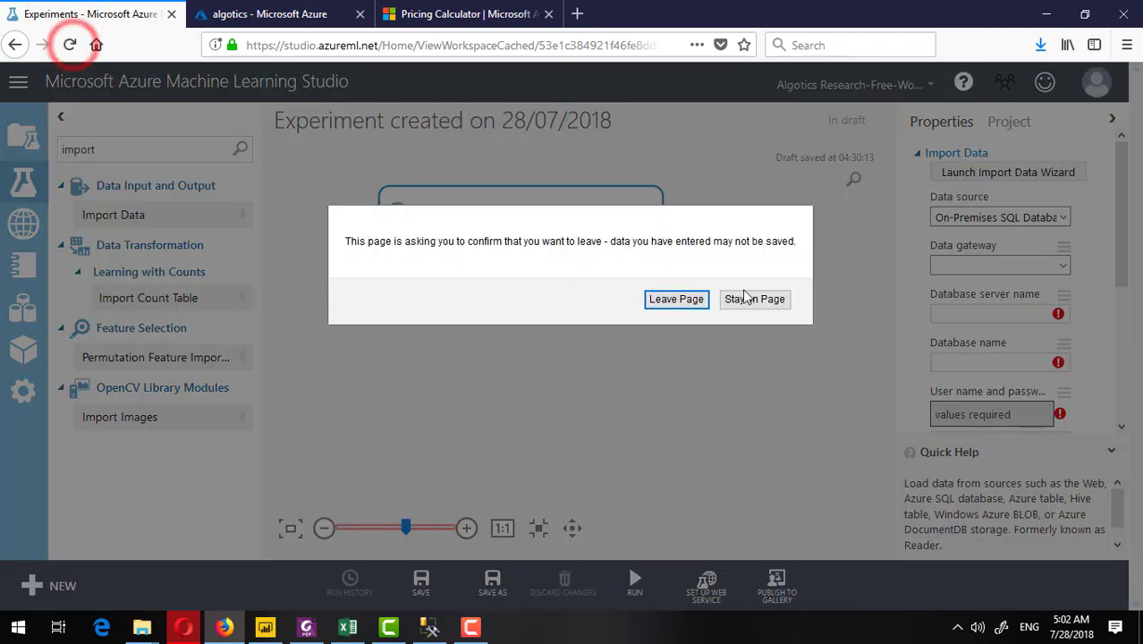
{"action": "left_click", "coordinate": [675, 299]}
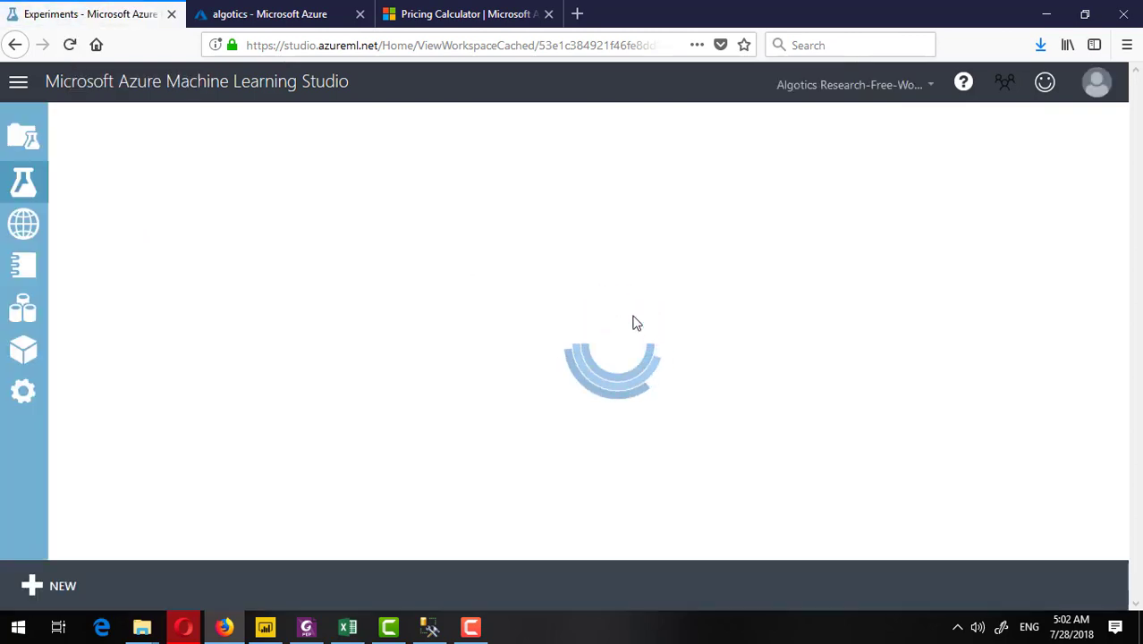
{"action": "left_click", "coordinate": [931, 86]}
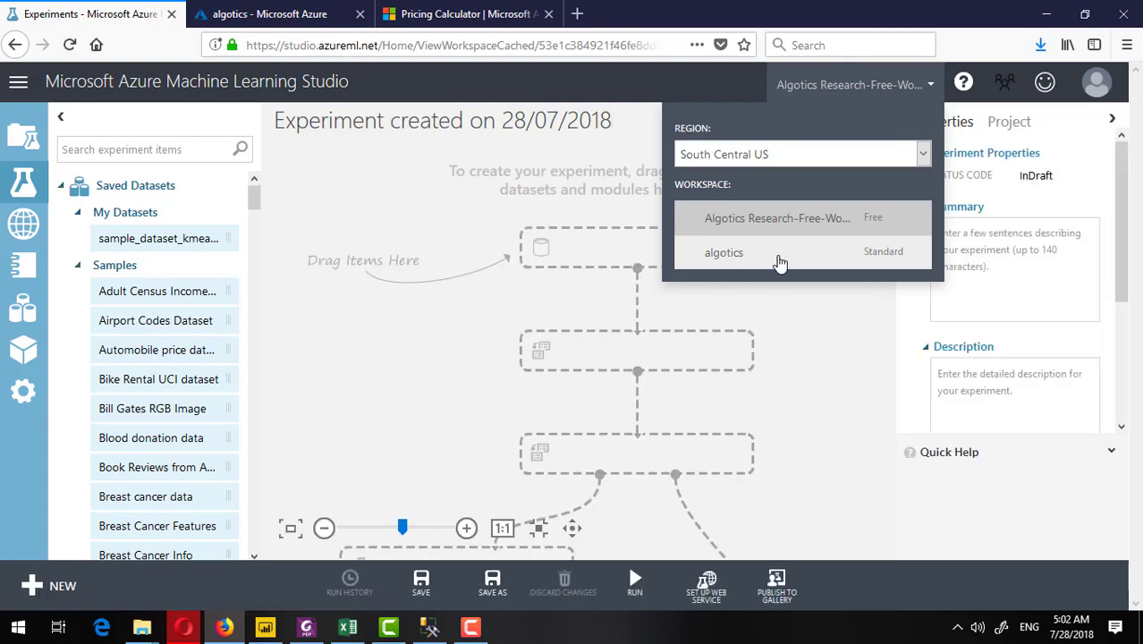
{"action": "left_click", "coordinate": [778, 257]}
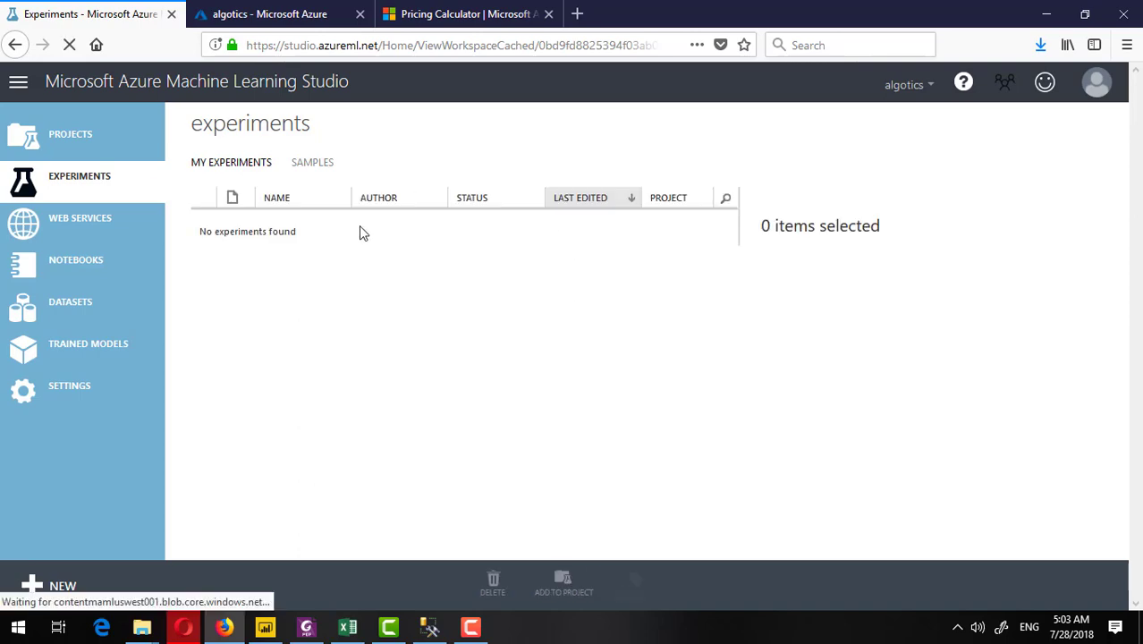
- Create a new blank experiment, find the Import Data module by searching for "import", and add it to the canvas
{"action": "left_click", "coordinate": [63, 586]}
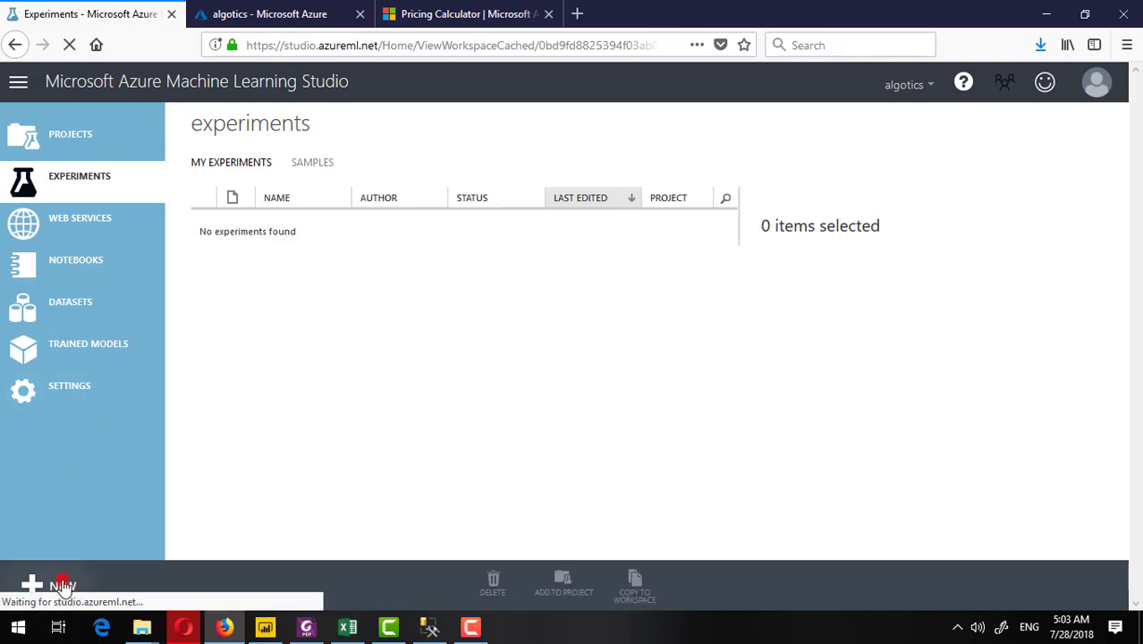
{"action": "left_click", "coordinate": [256, 455]}
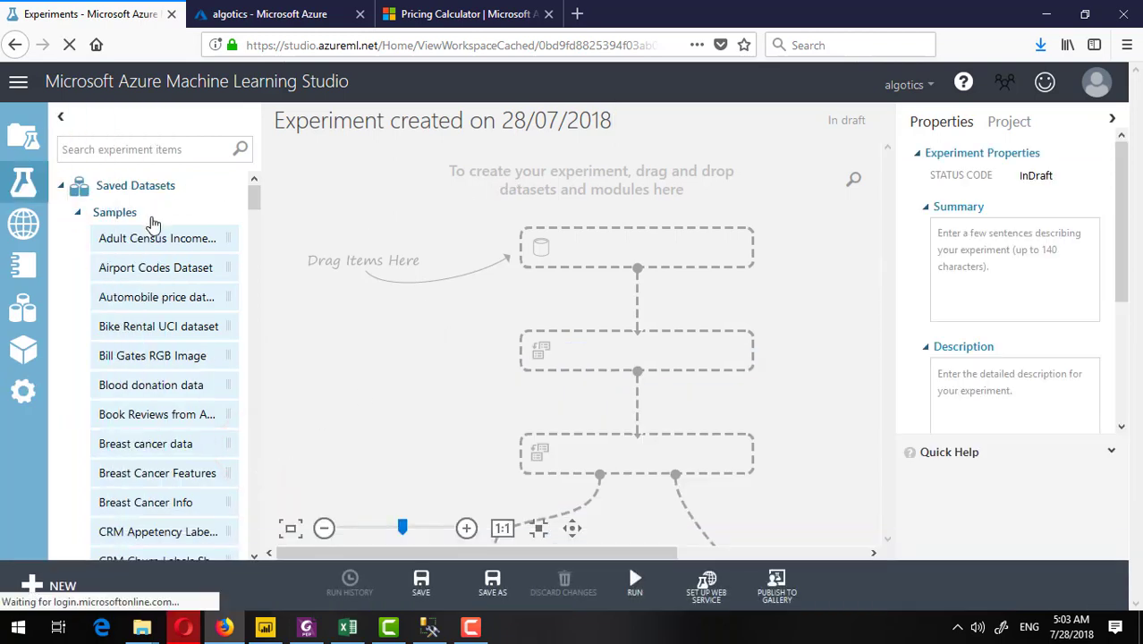
{"action": "left_click", "coordinate": [139, 147]}
{"action": "type", "text": "import"}
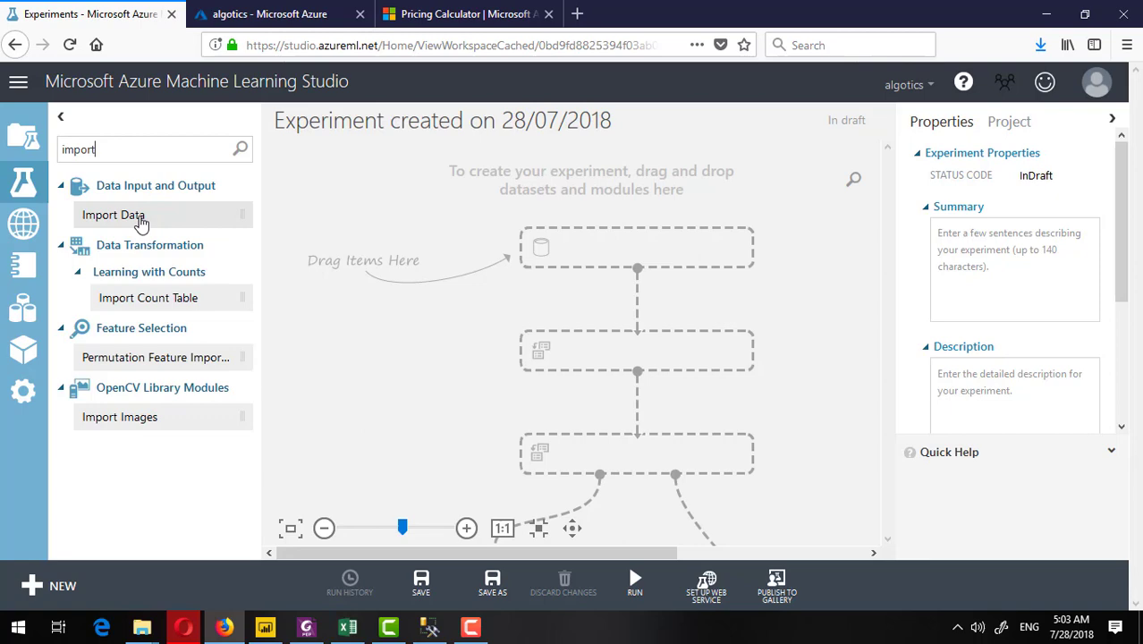
{"action": "left_click_drag", "start_coordinate": [134, 215], "coordinate": [541, 221]}
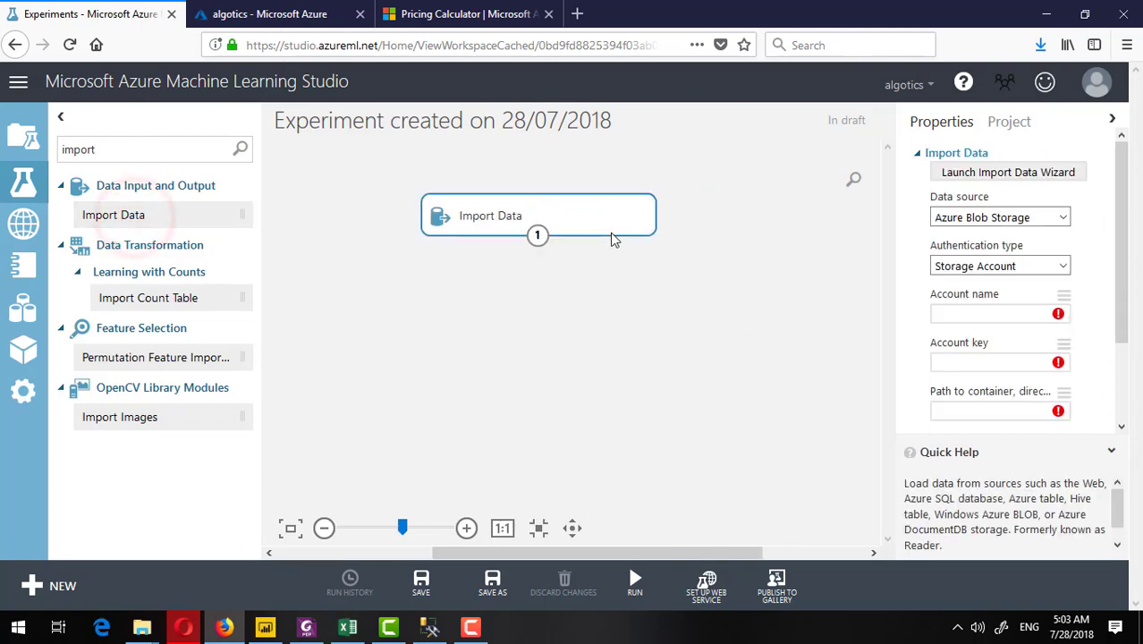
- Set the Import Data module's data source to On-Premises SQL Database and open the form for adding a new data gateway
{"action": "left_click", "coordinate": [1063, 217]}
{"action": "left_click", "coordinate": [976, 359]}
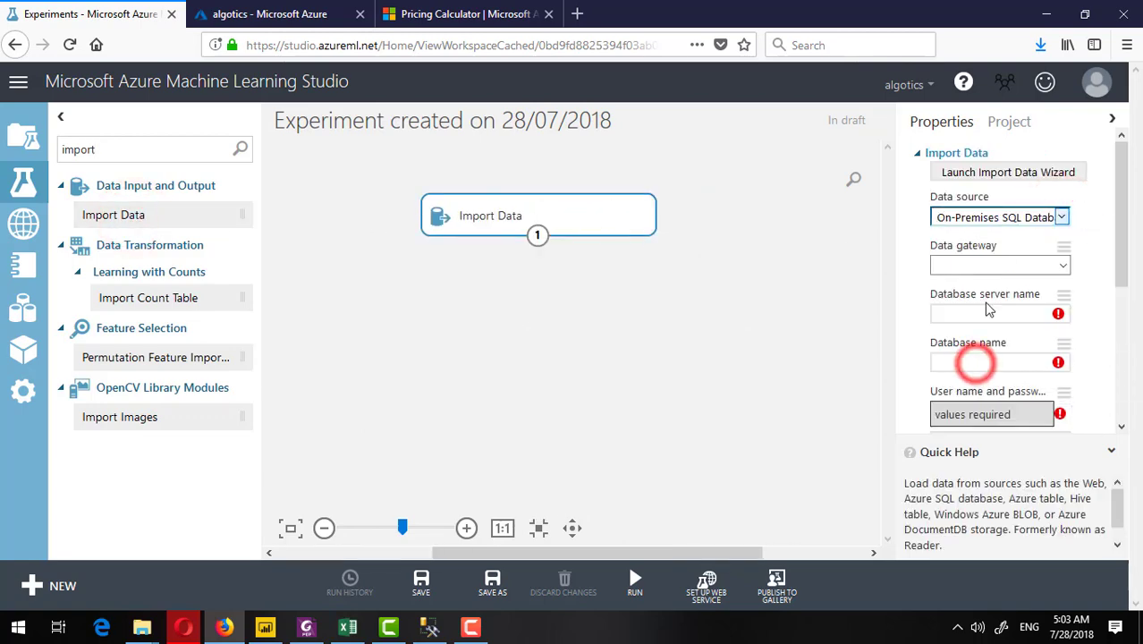
{"action": "left_click", "coordinate": [1060, 267]}
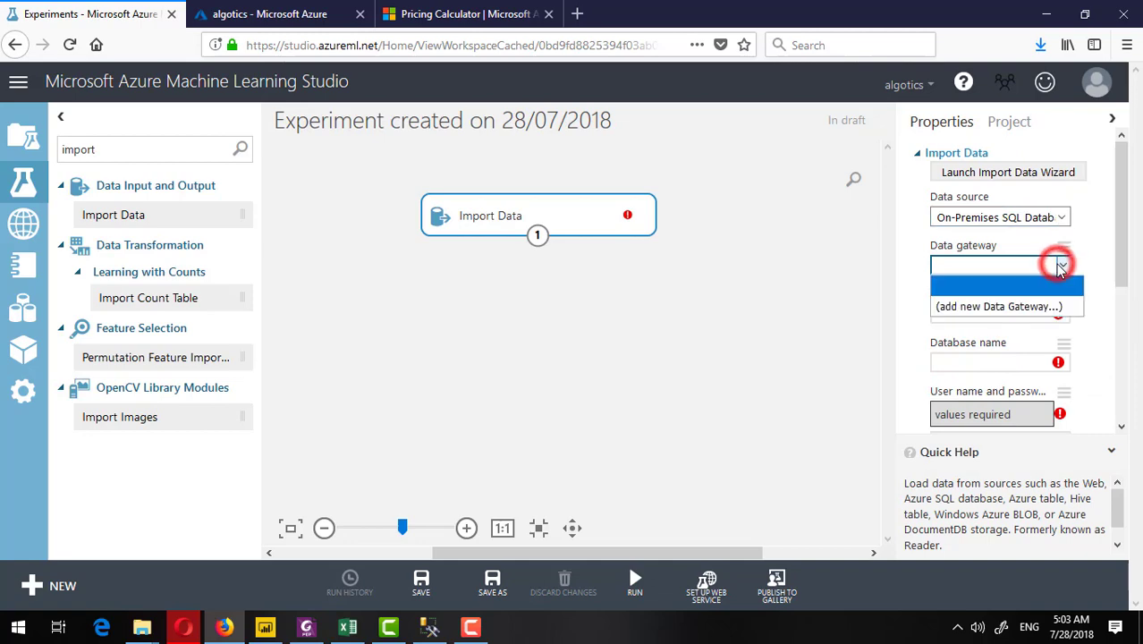
{"action": "left_click", "coordinate": [1003, 302]}
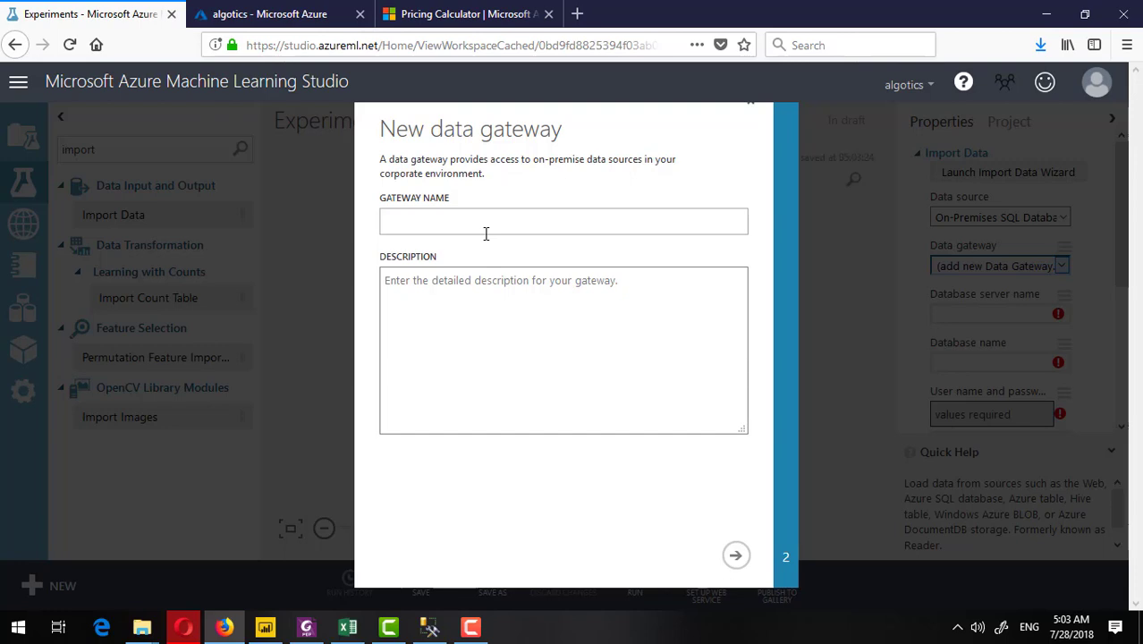
{"action": "left_click", "coordinate": [842, 268]}
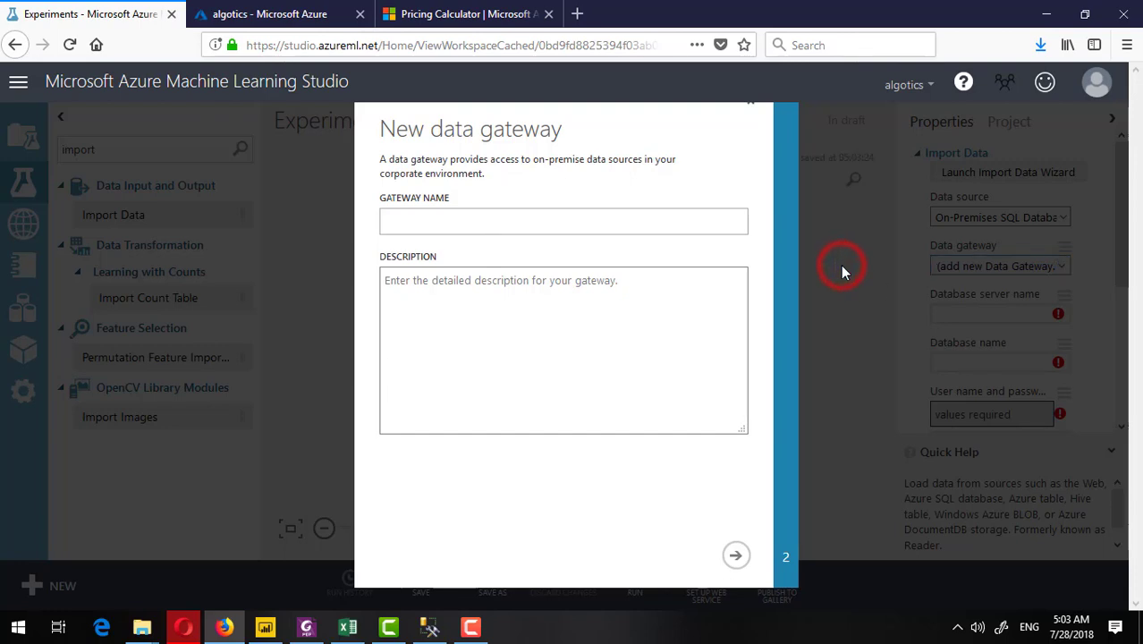